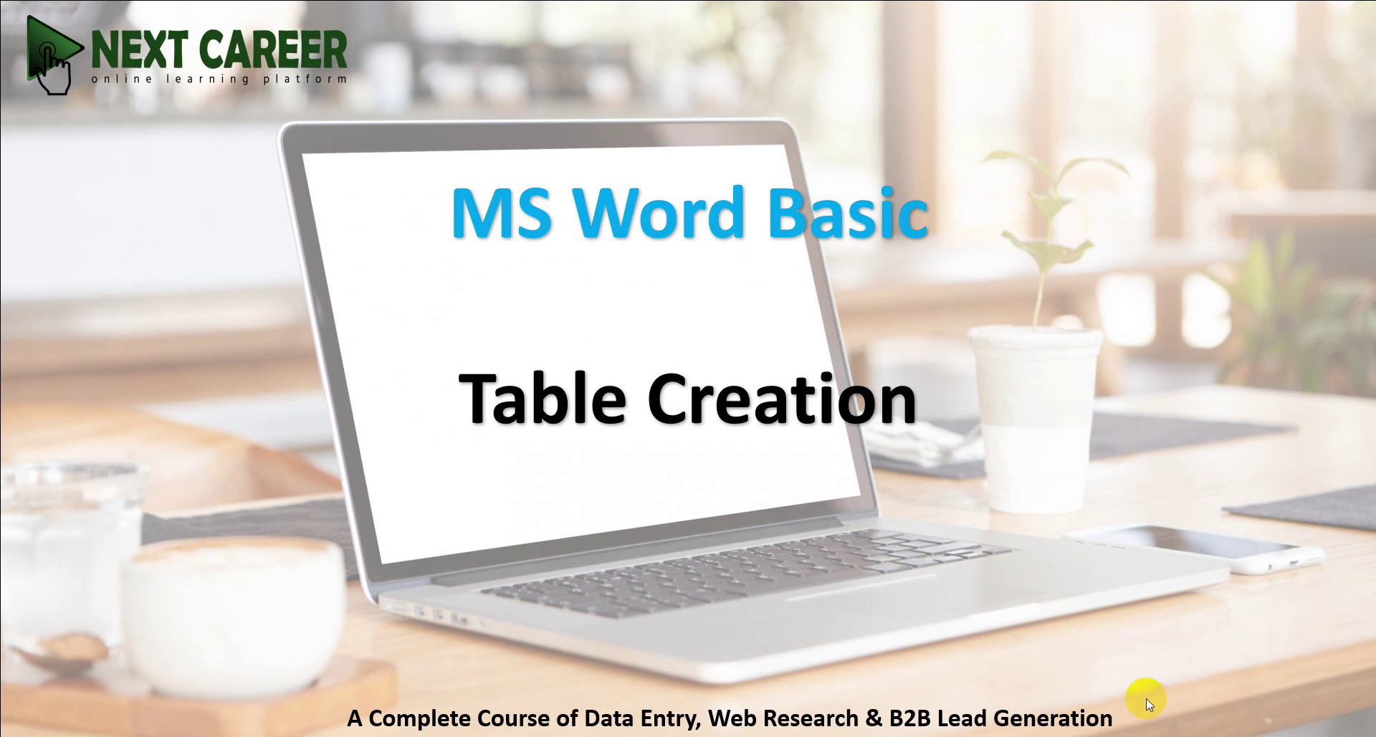
End the intro slideshow to reveal the blank Document1.
key("Escape")
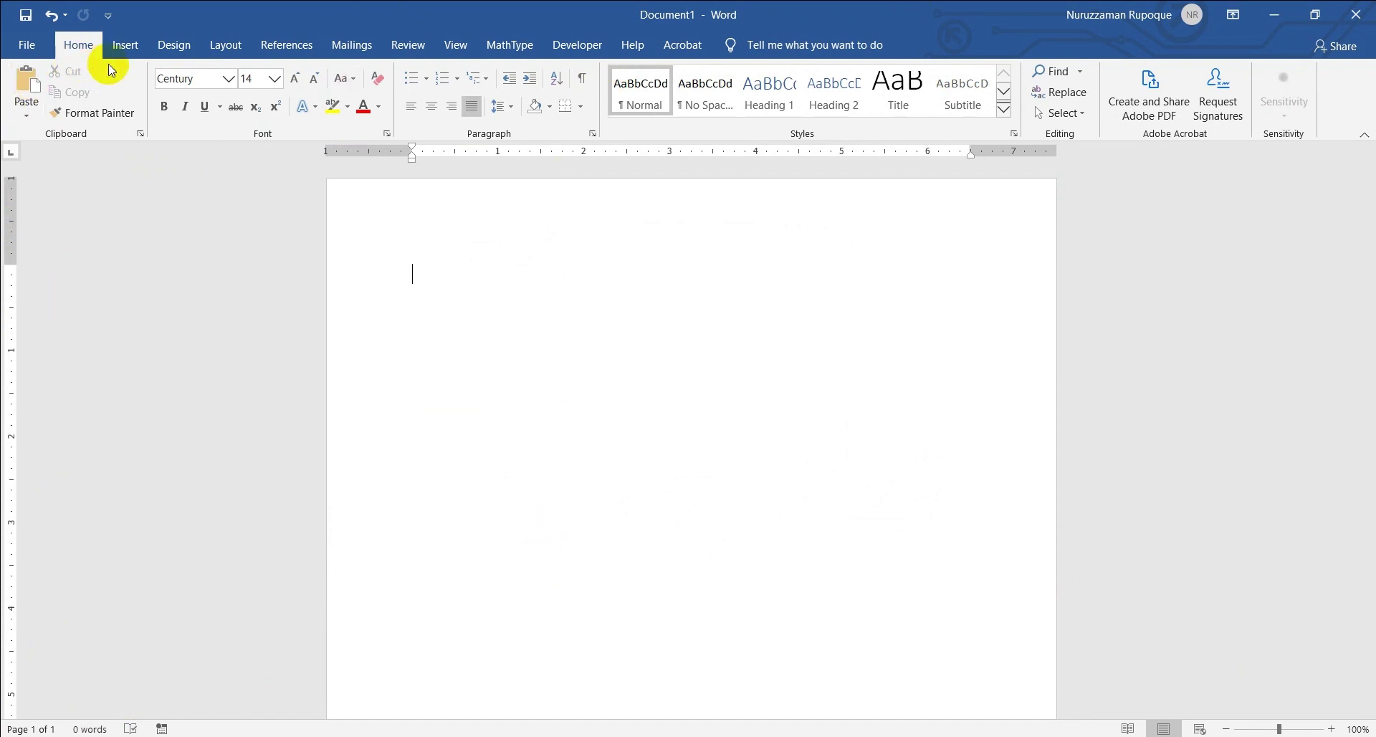
Insert an empty 3-column by 6-row table from the Insert tab's Table menu.
left_click(125, 51)
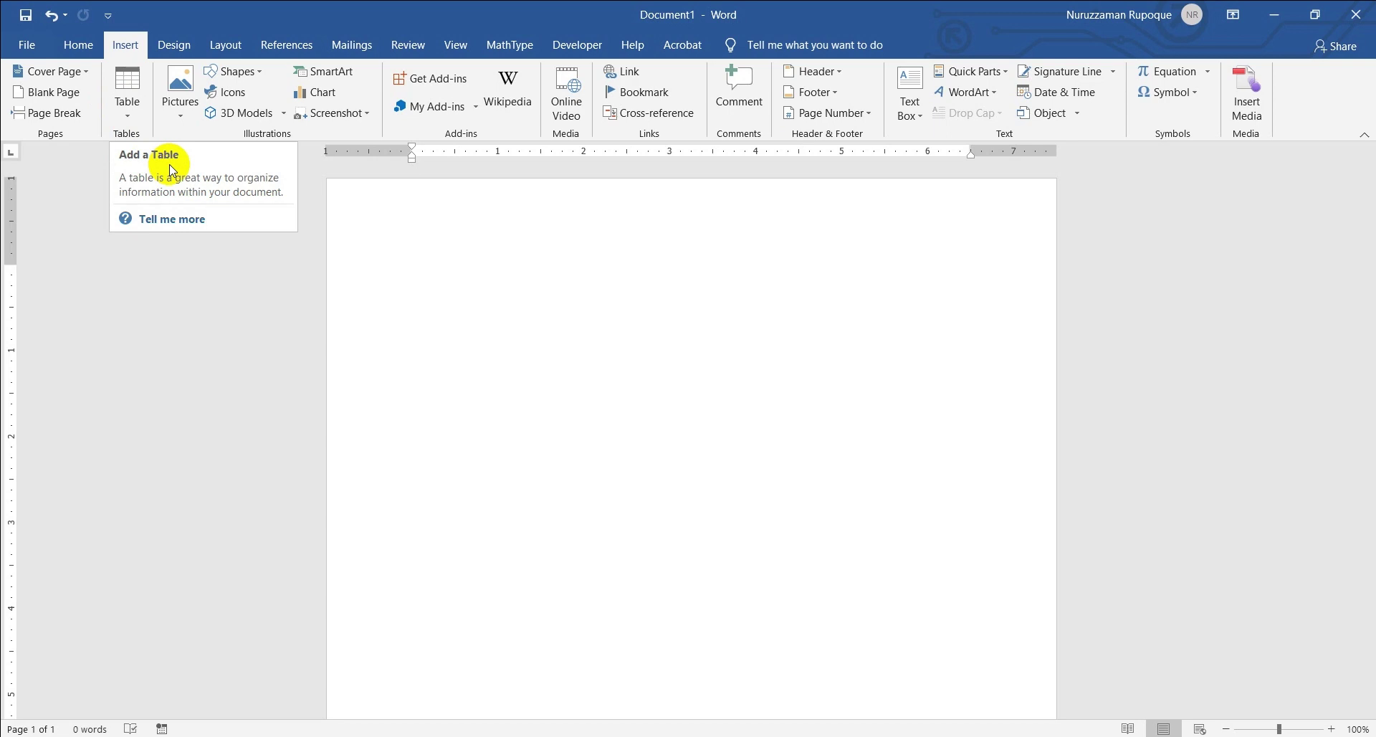
left_click(129, 115)
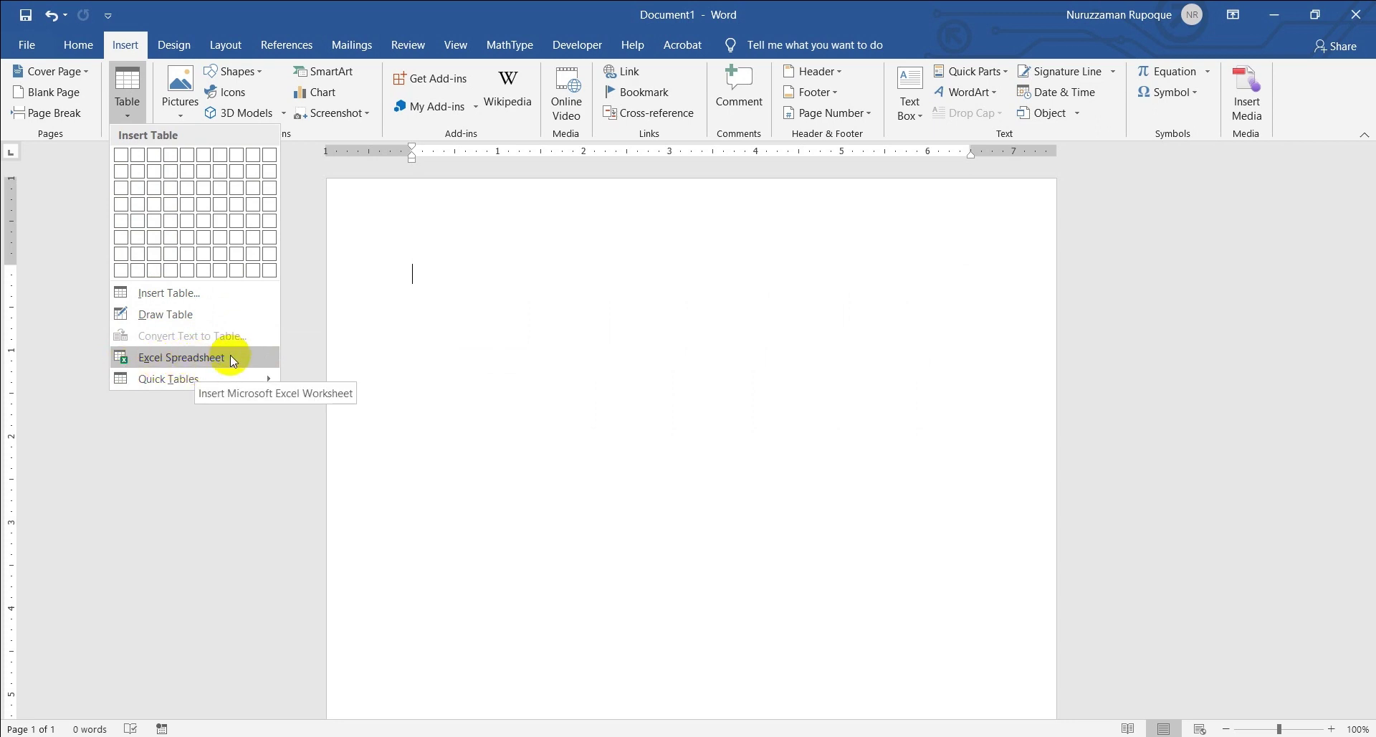
mouse_move(230, 372)
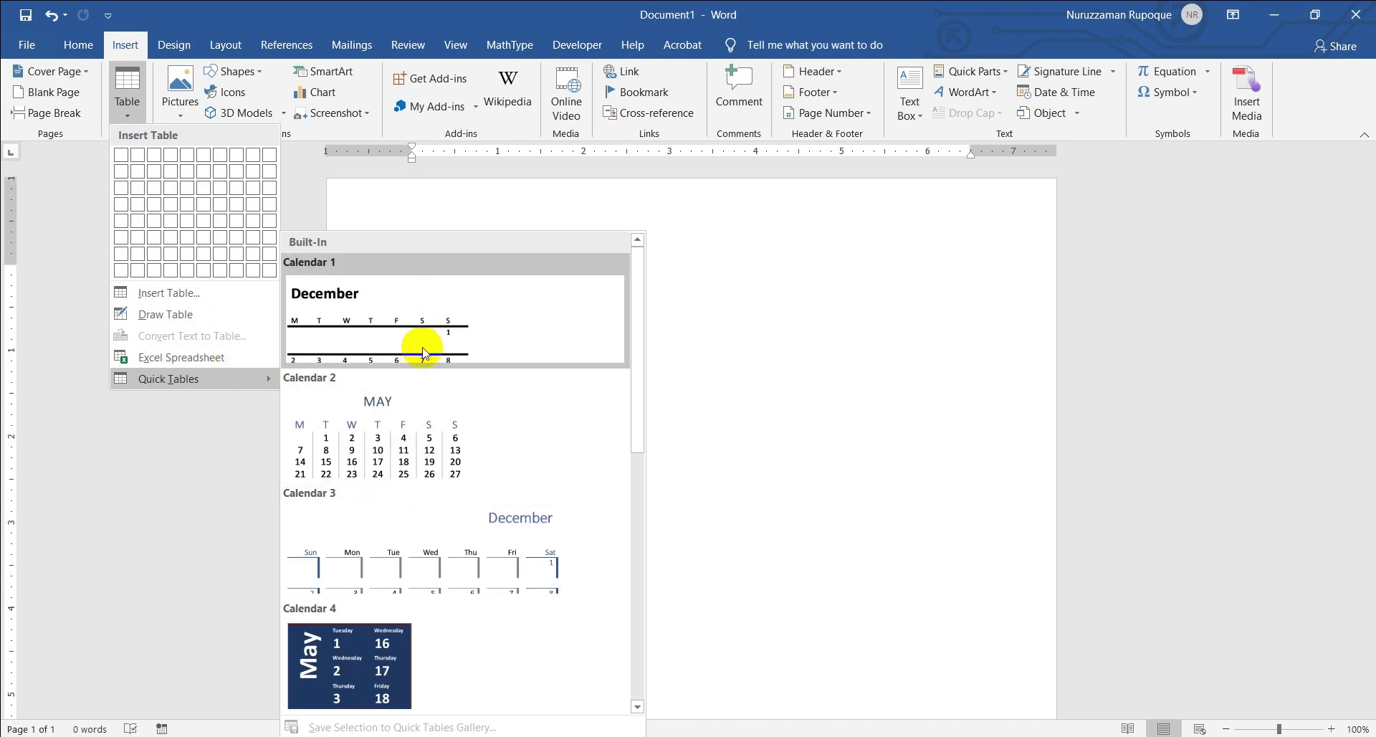
scroll(424, 352, "down", 5)
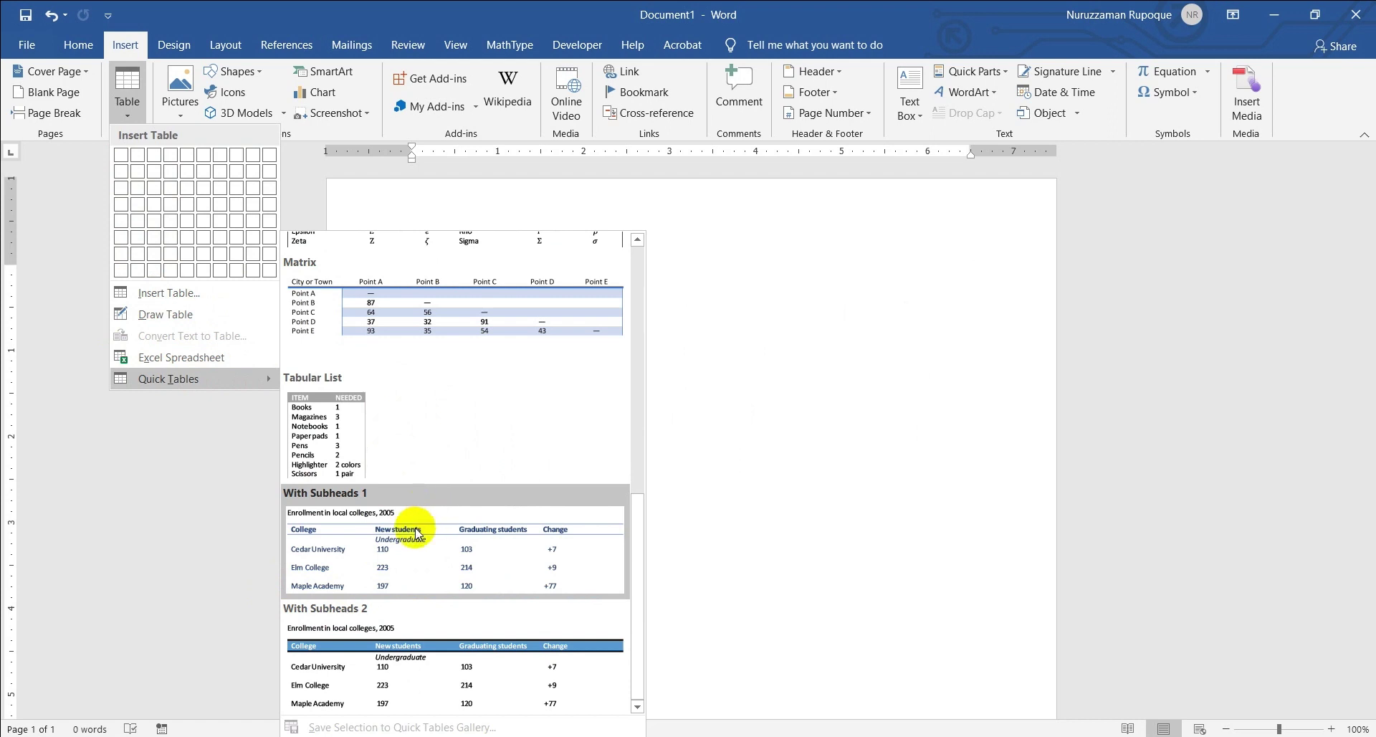
scroll(351, 427, "up", 6)
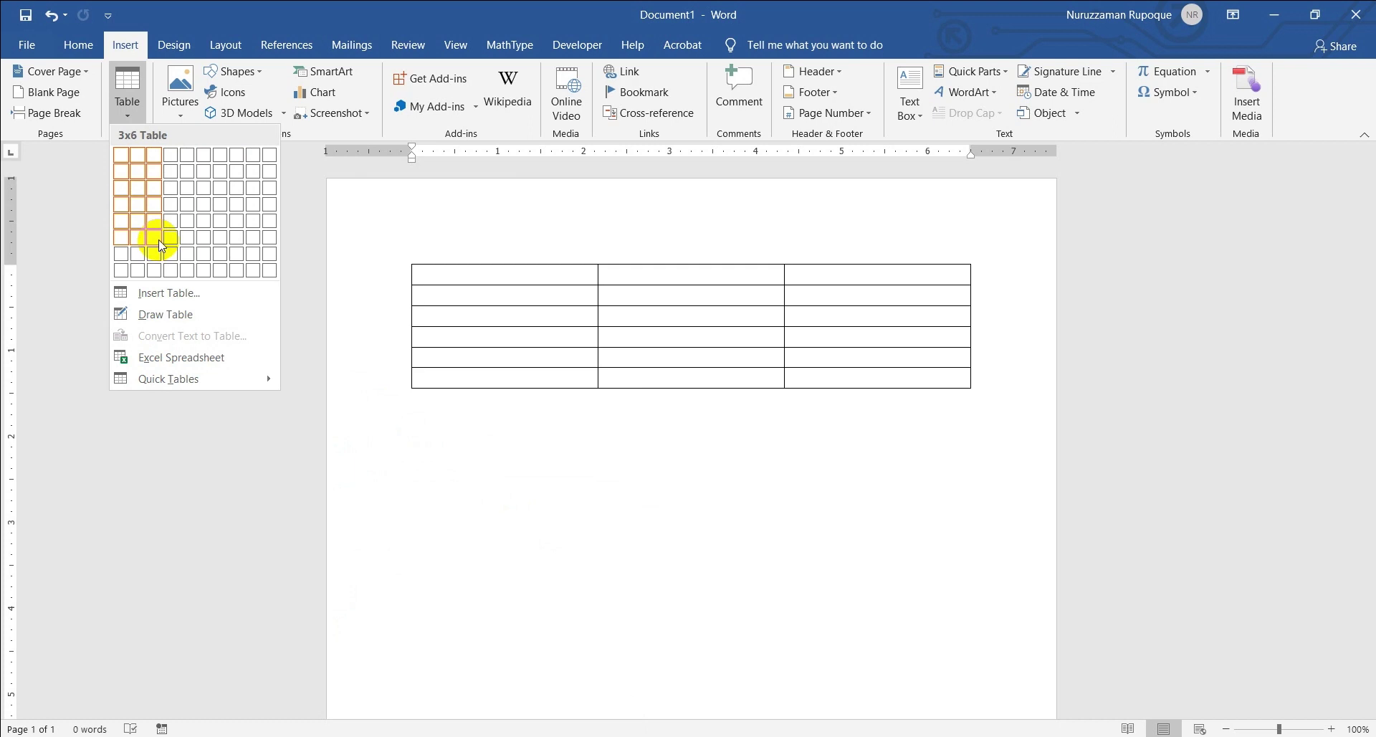
left_click(162, 246)
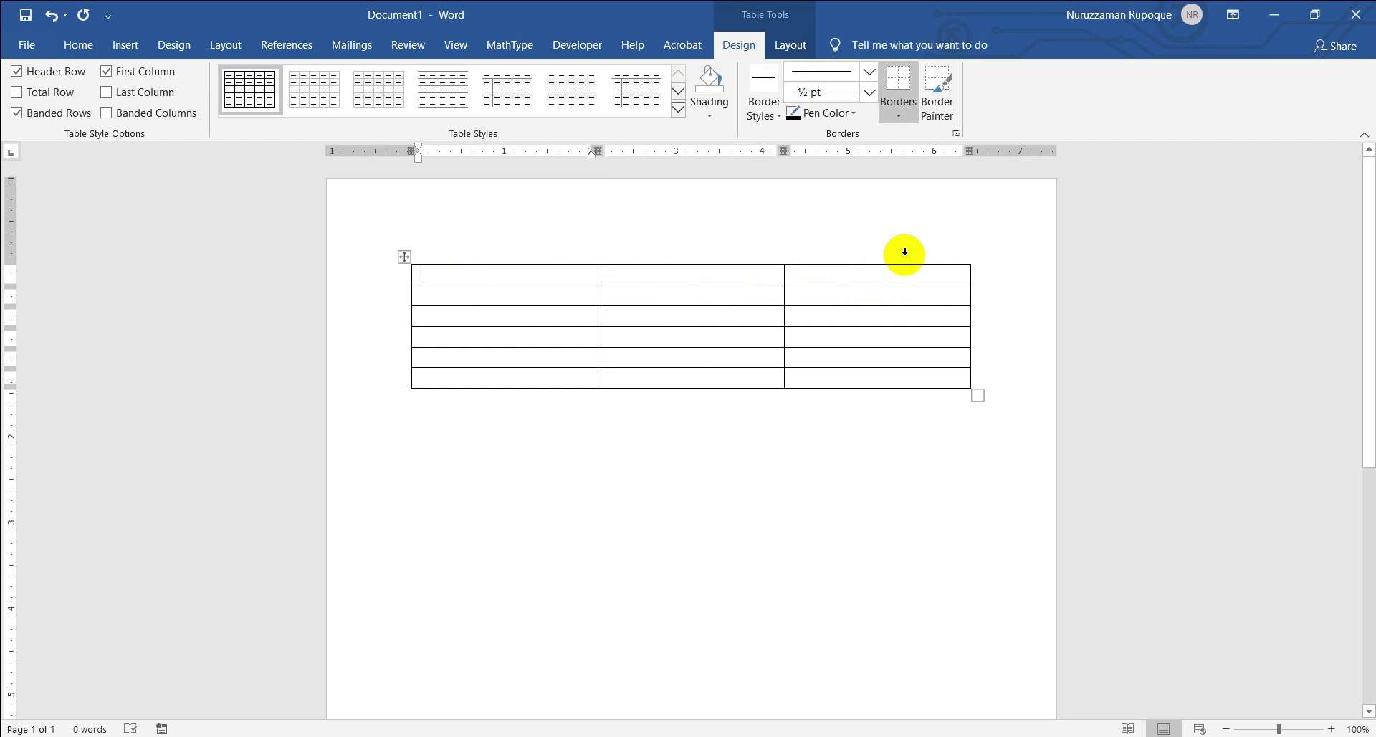
Type the headings Name, Email and Phone across the table's first row.
type("Name")
key("Tab")
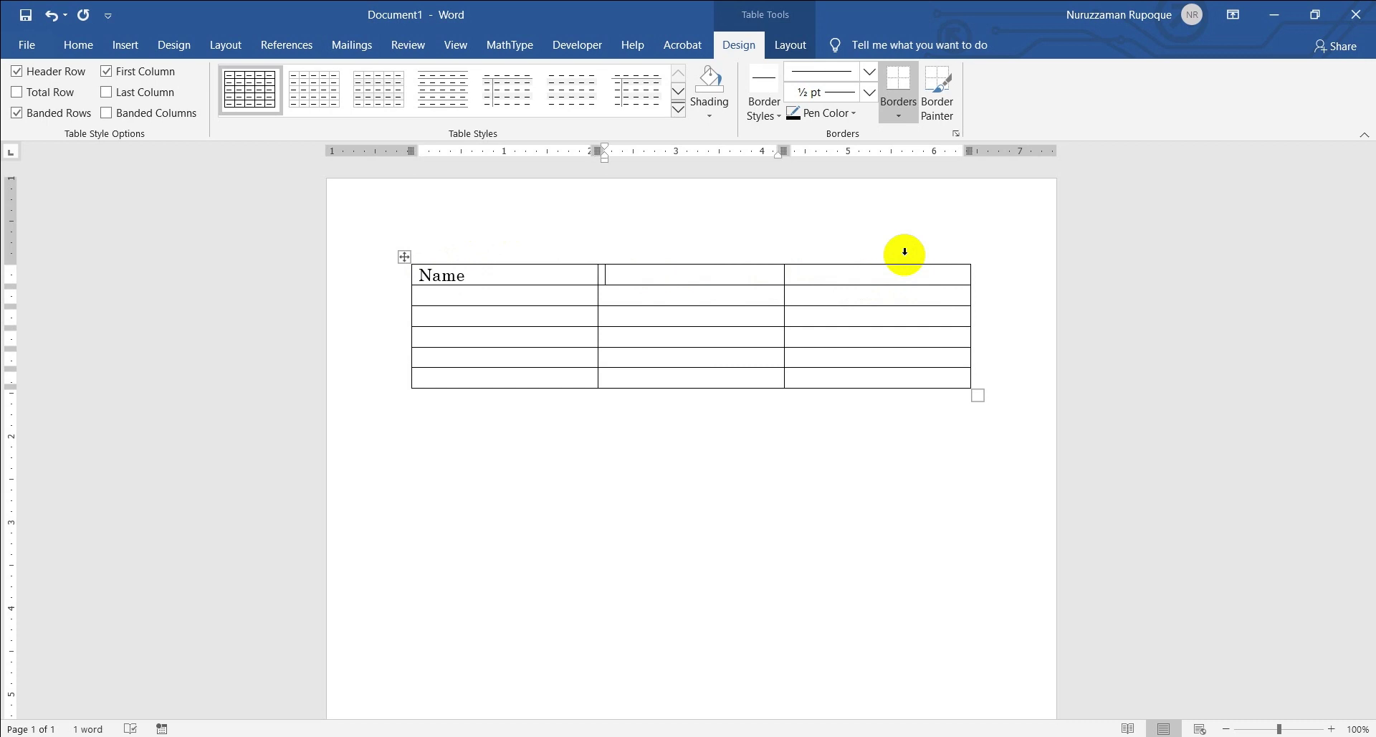
type("Email")
key("Tab")
type("Phone")
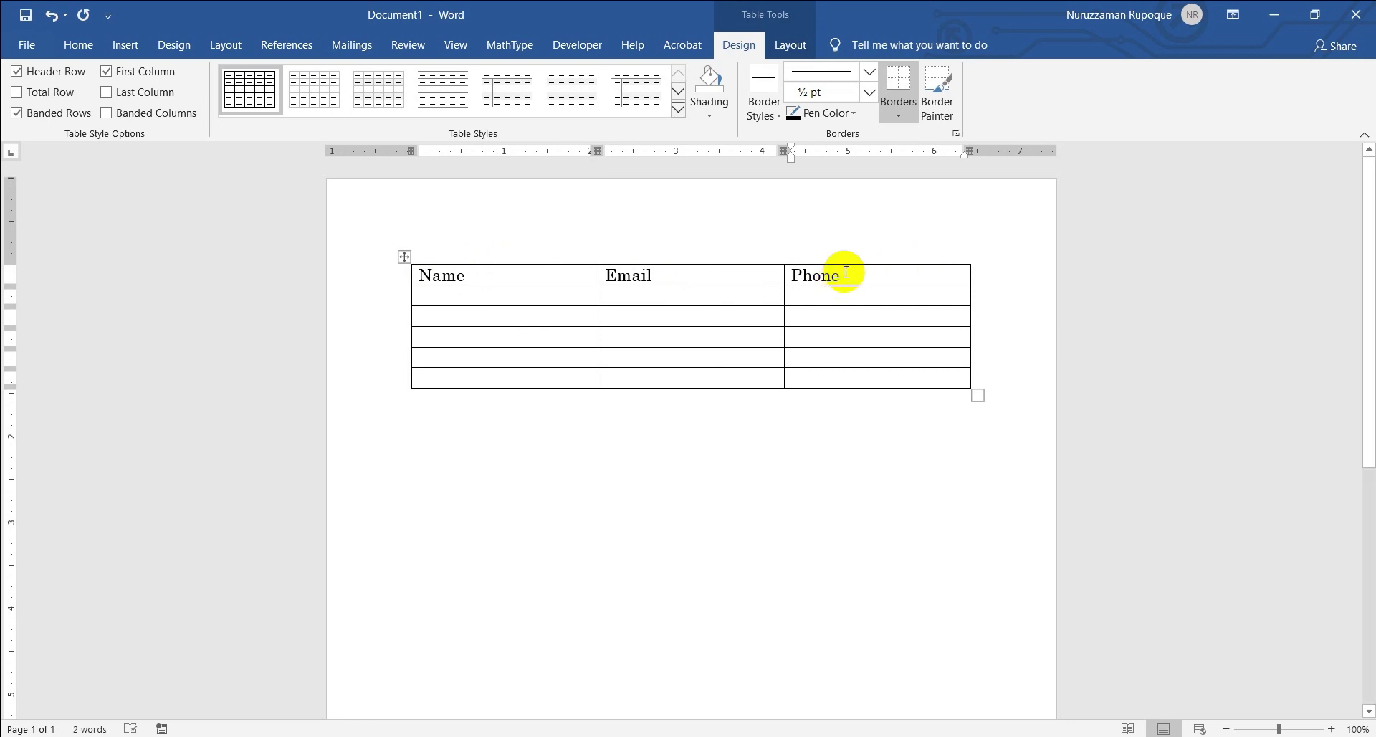
left_click_drag(843, 272, 455, 278)
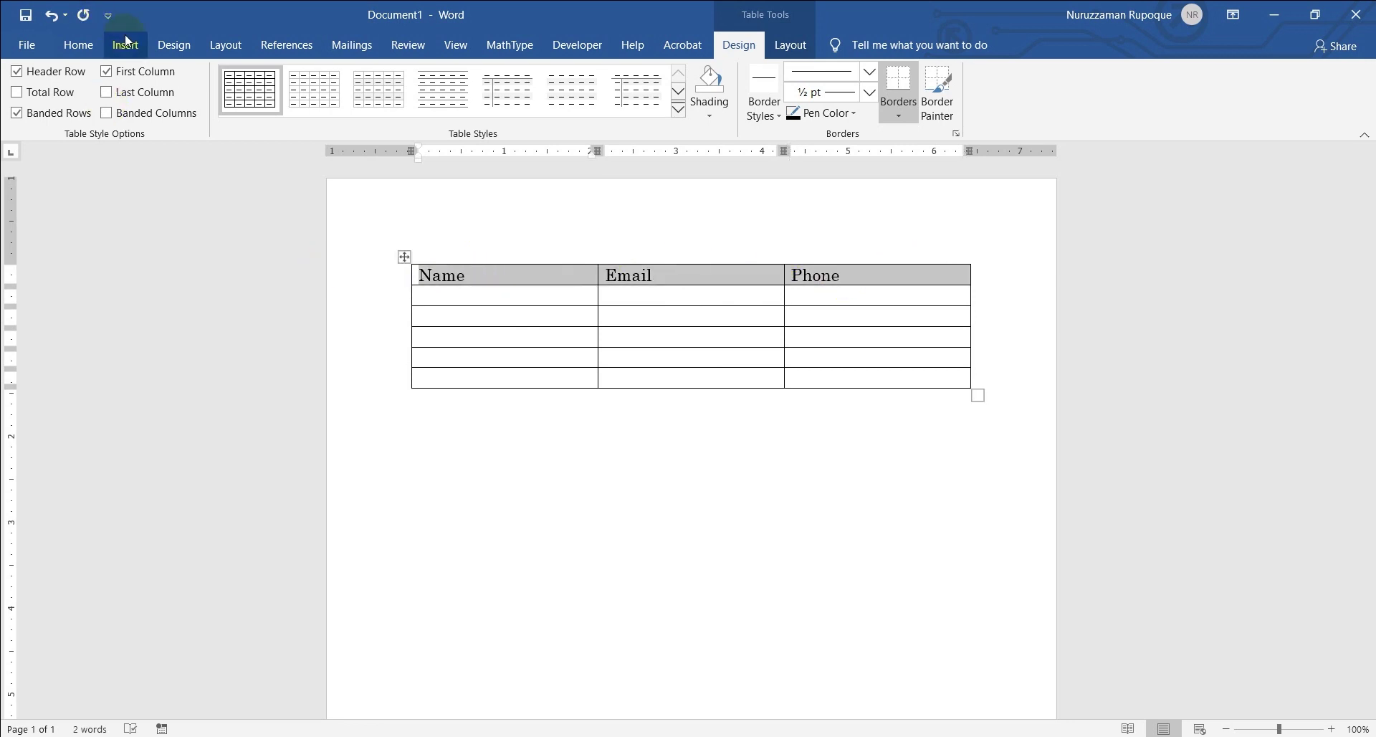
left_click(665, 365)
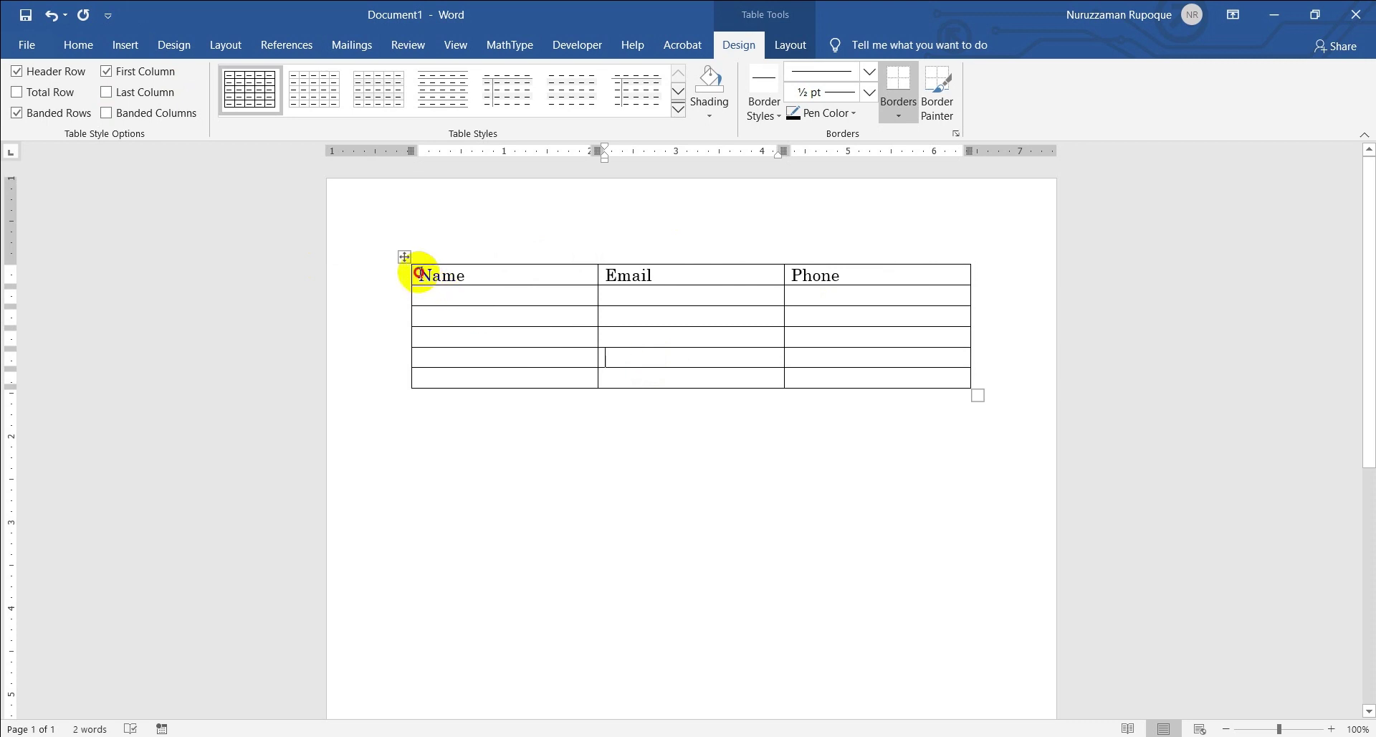
left_click_drag(419, 273, 879, 279)
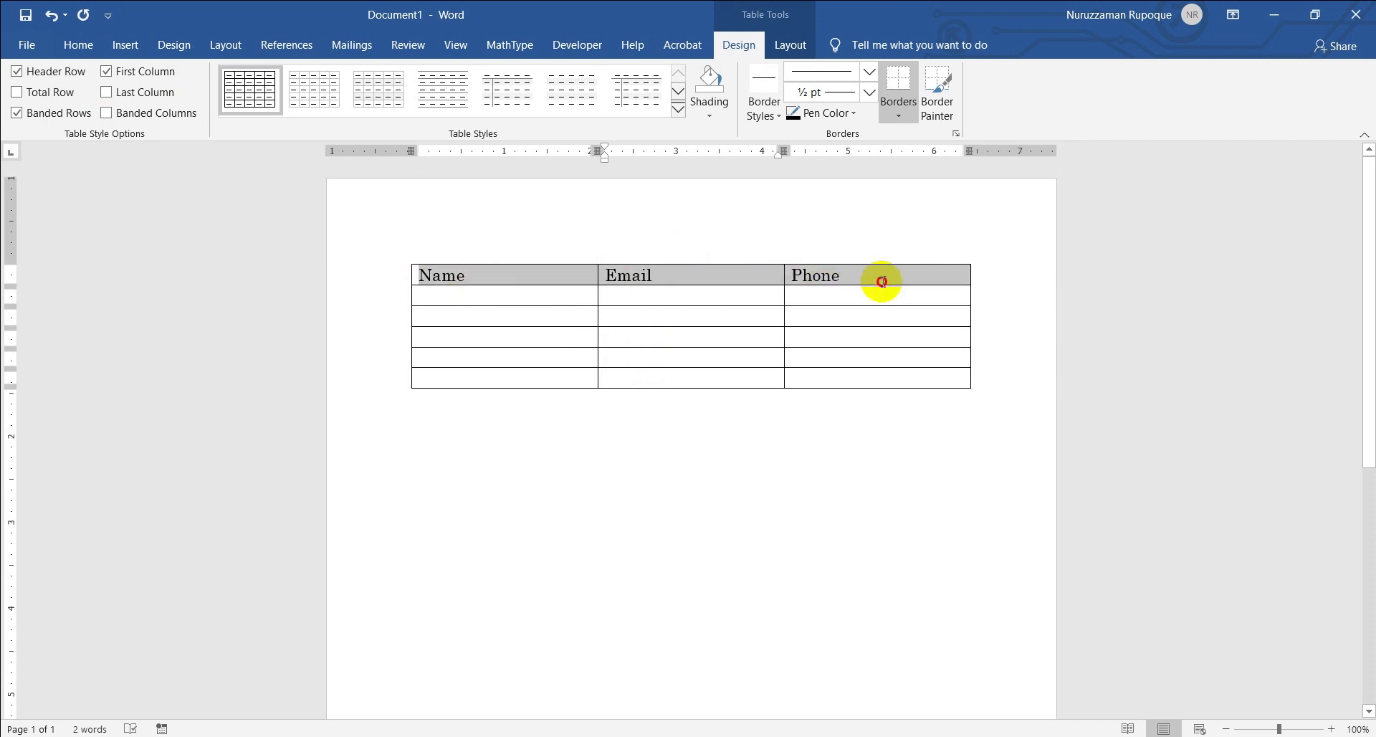
left_click(556, 291)
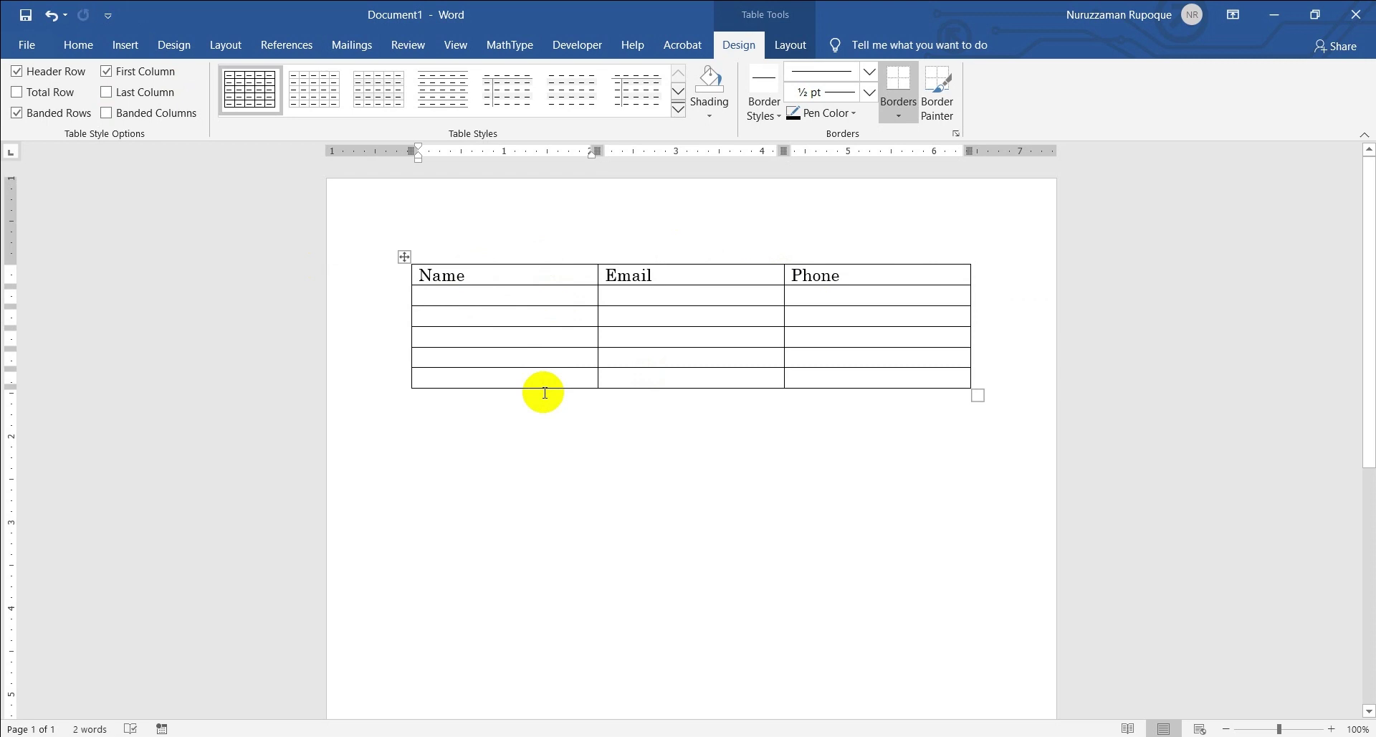
Enter a person's name and their gmail.com e-mail address in row 2's Name and Email cells.
type("Rupoque")
key("Tab")
type("abc@gamil")
key("BackSpace")
key("BackSpace")
key("BackSpace")
key("BackSpace")
type("gmai")
key("BackSpace")
key("BackSpace")
key("BackSpace")
key("BackSpace")
type("mail.com")
key("Tab")
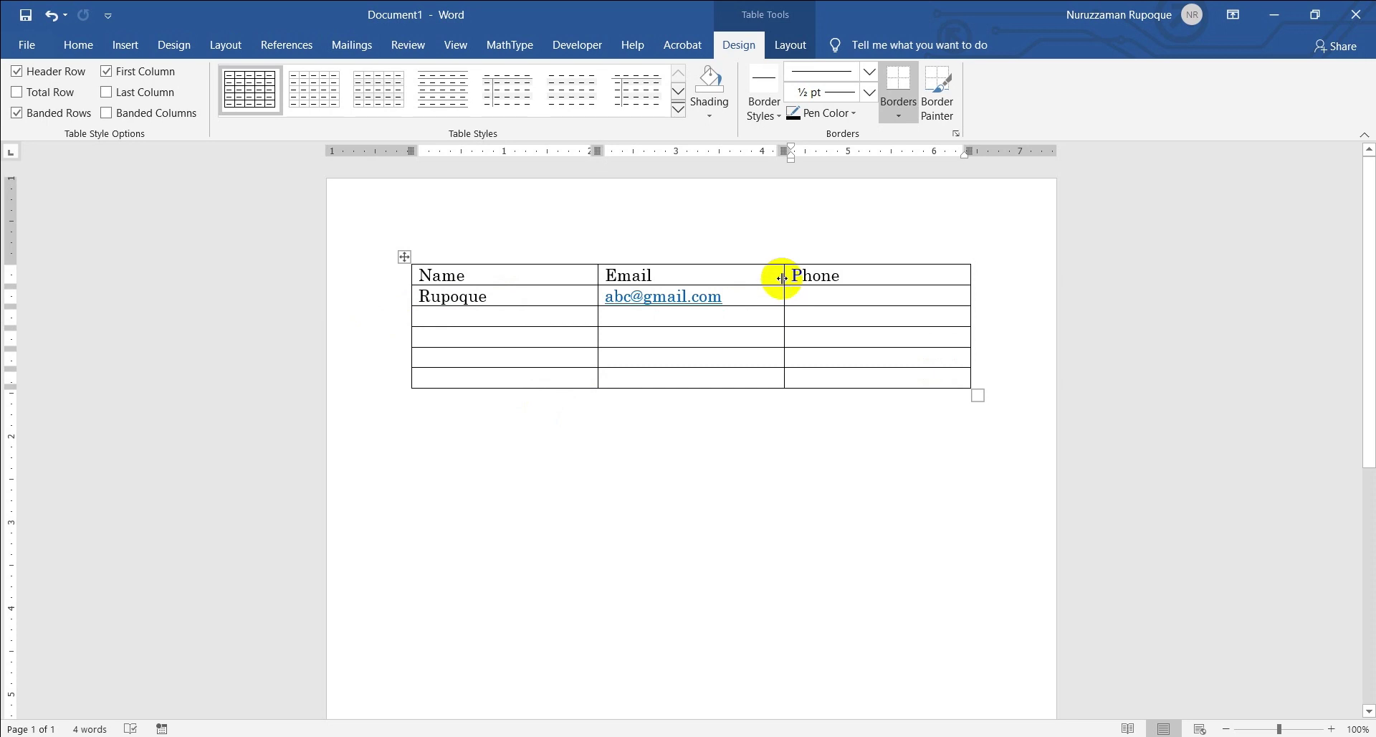
left_click_drag(783, 278, 752, 284)
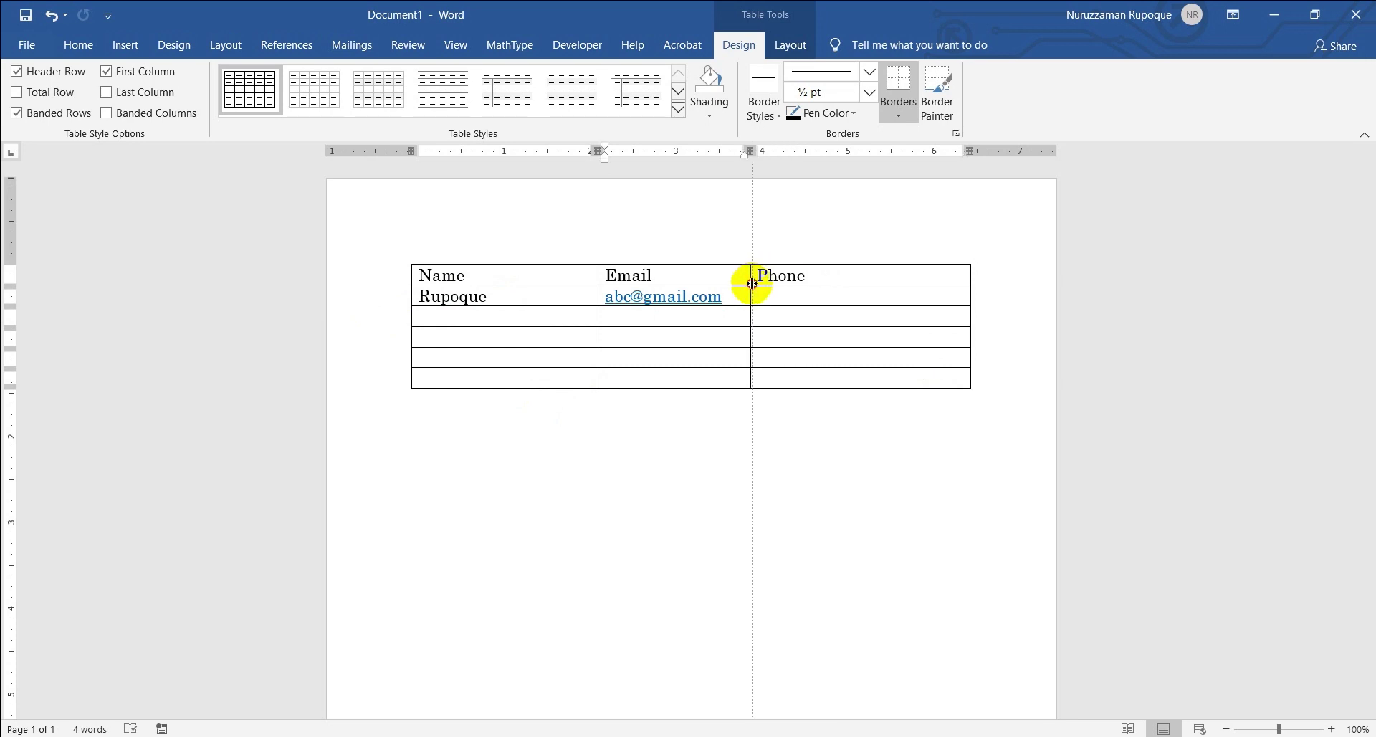
Drag the column borders left so Name is narrowest and Phone is widest.
left_click_drag(752, 284, 785, 284)
left_click(876, 291)
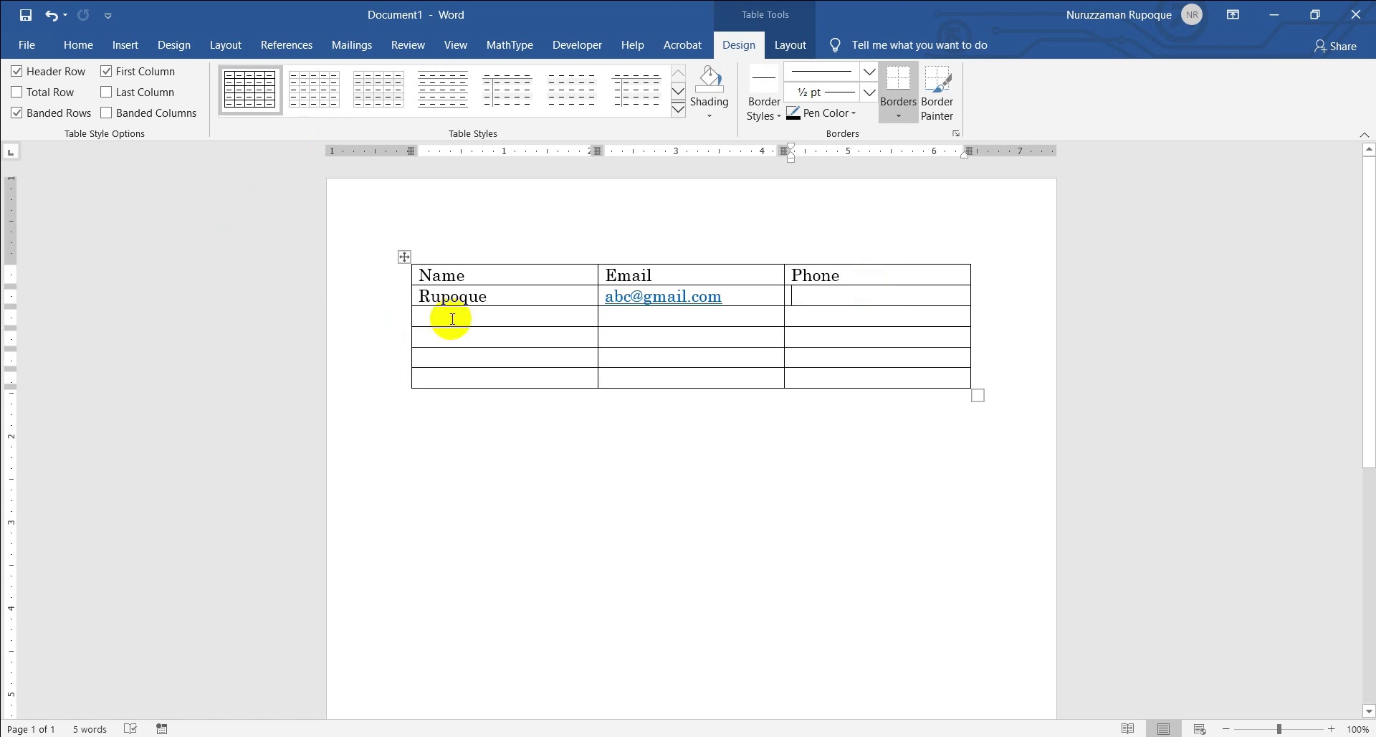
left_click_drag(595, 274, 595, 278)
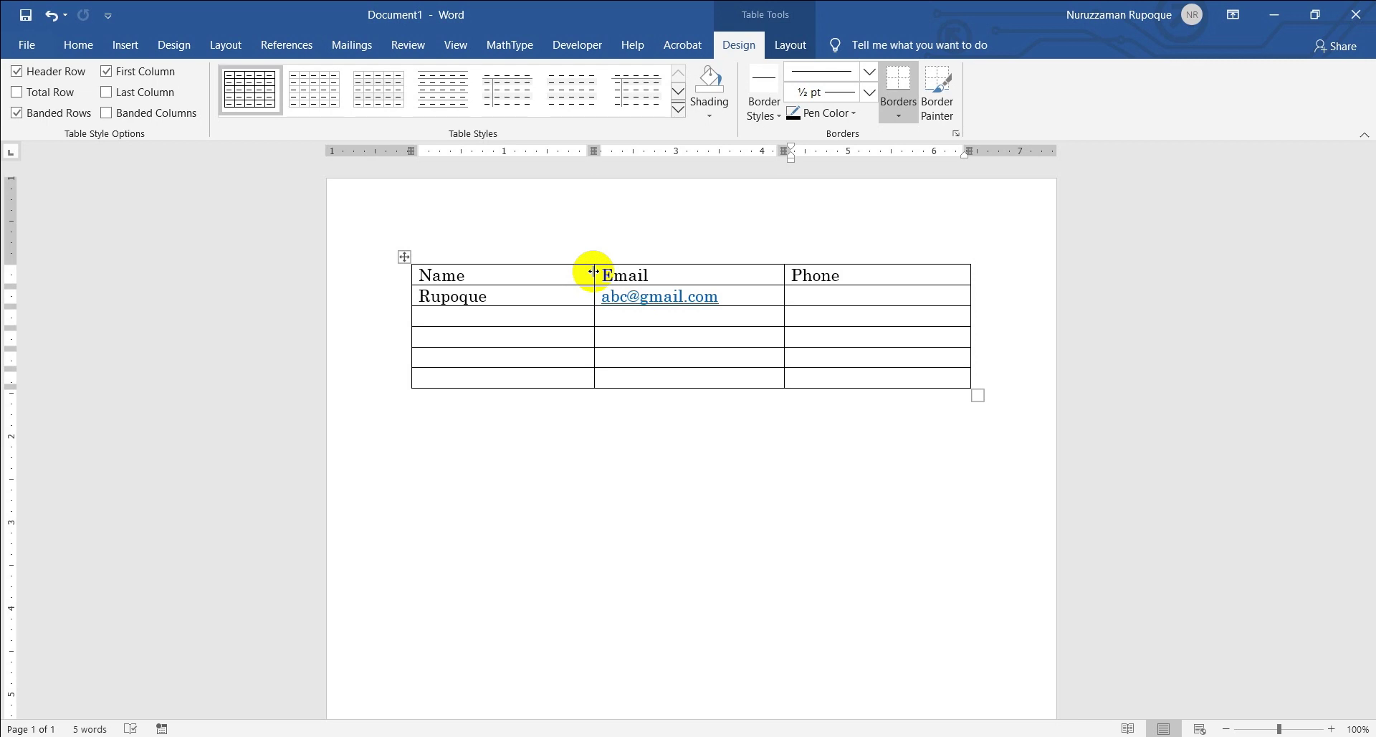
left_click_drag(594, 271, 594, 272)
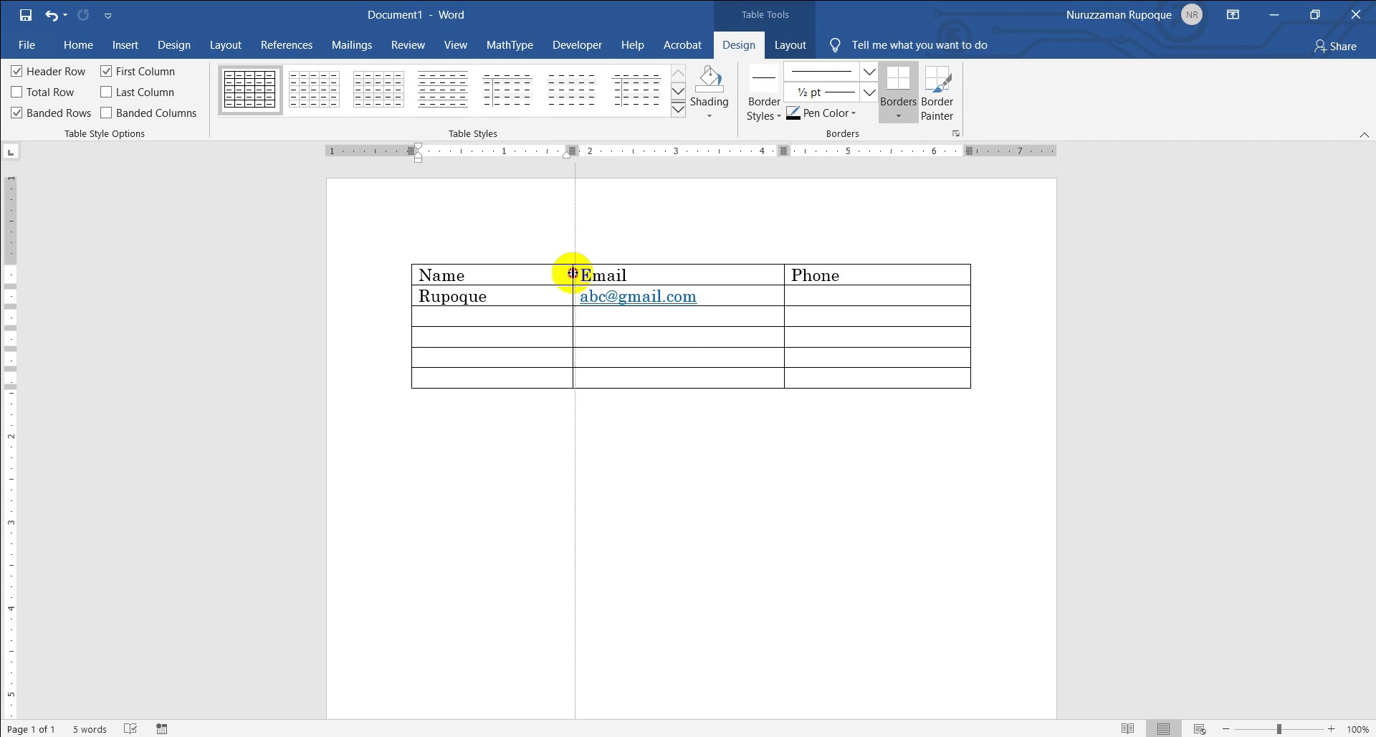
left_click_drag(590, 271, 526, 273)
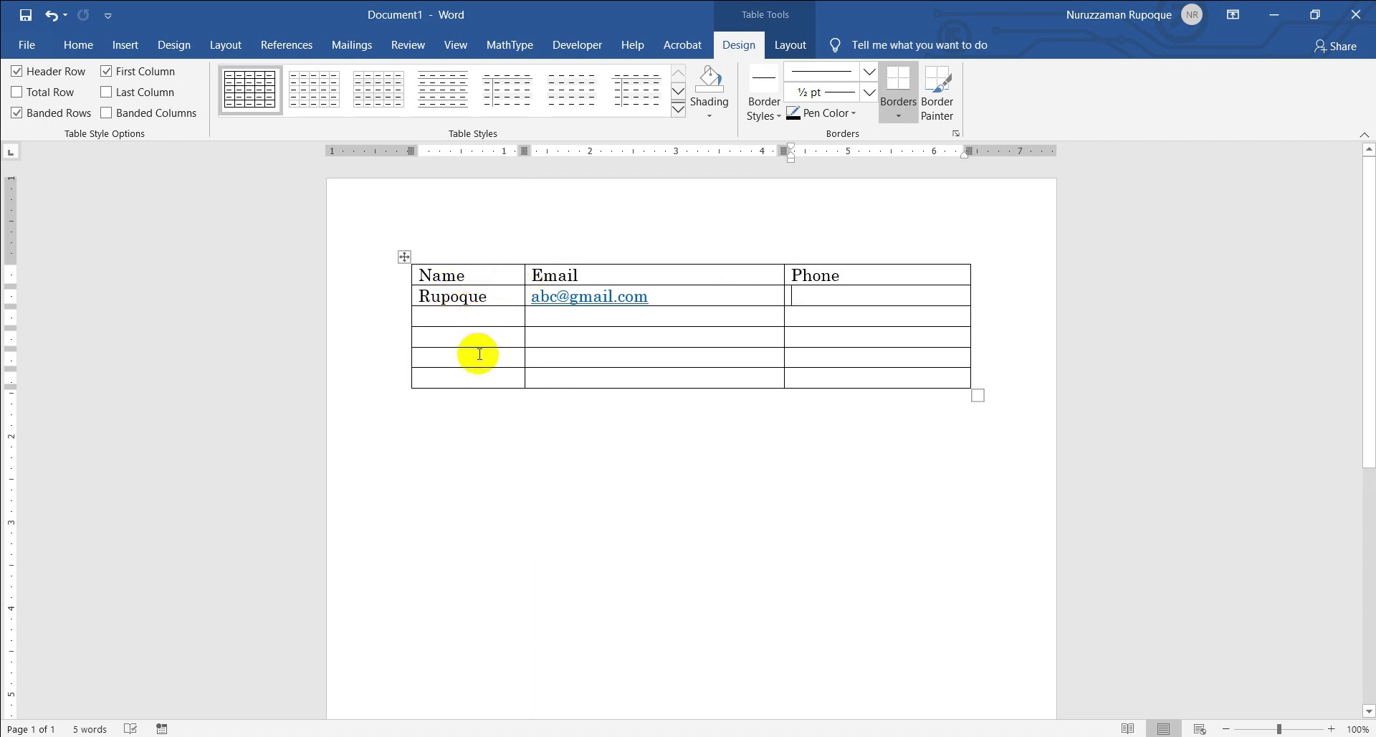
left_click_drag(783, 273, 675, 277)
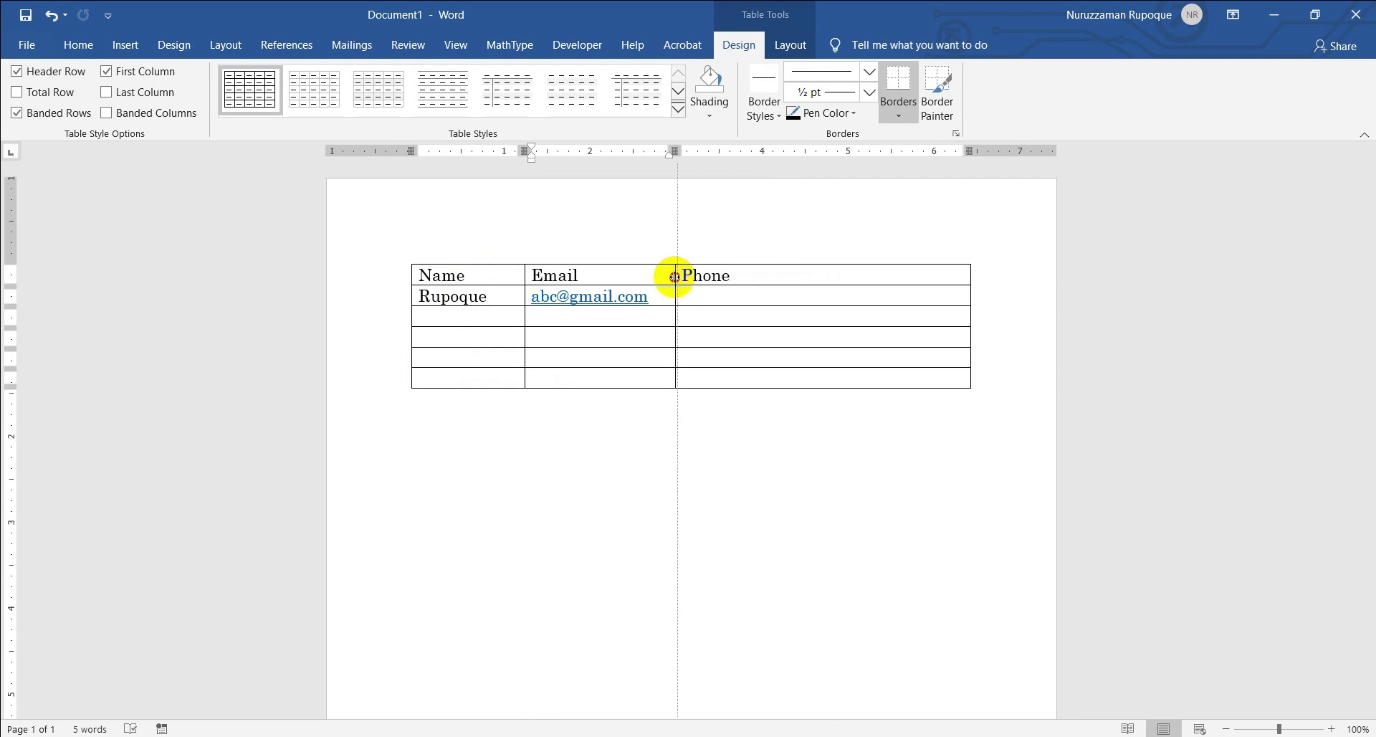
left_click_drag(675, 277, 682, 278)
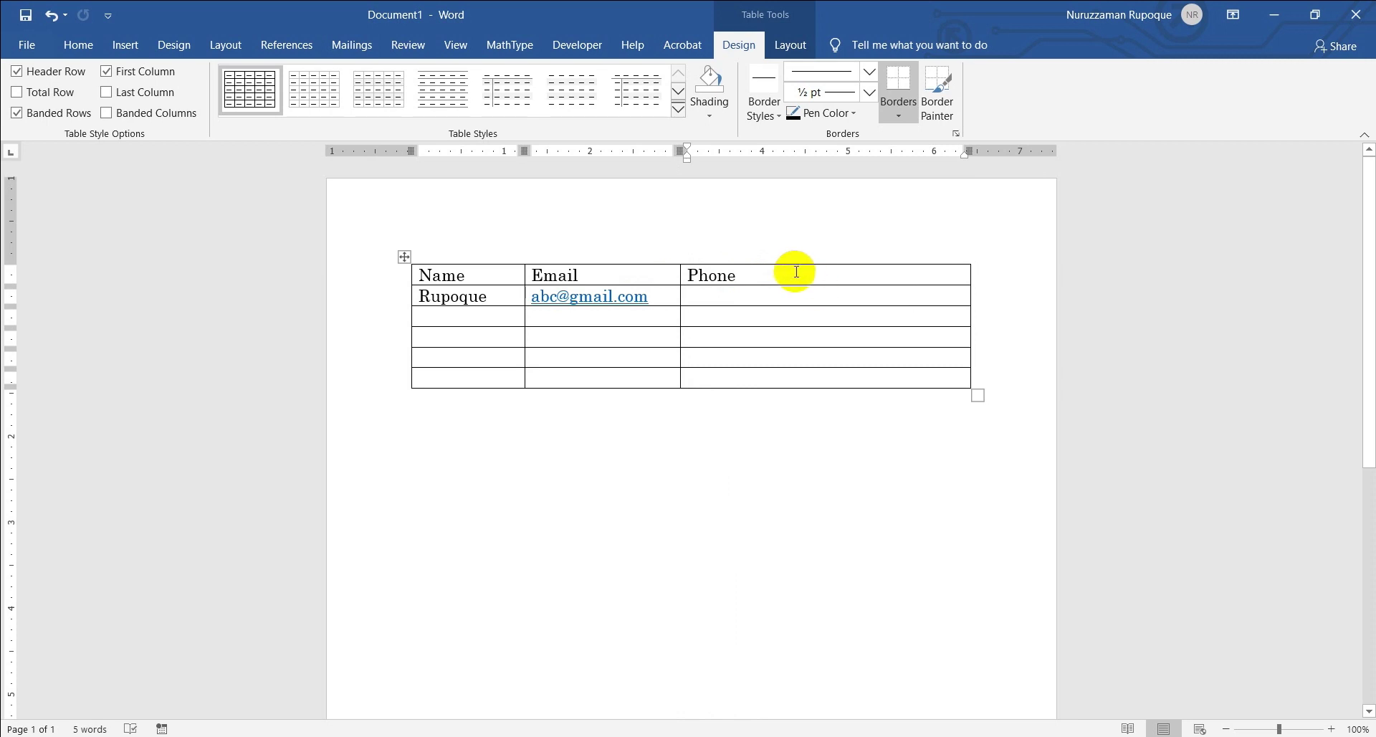
left_click(819, 292)
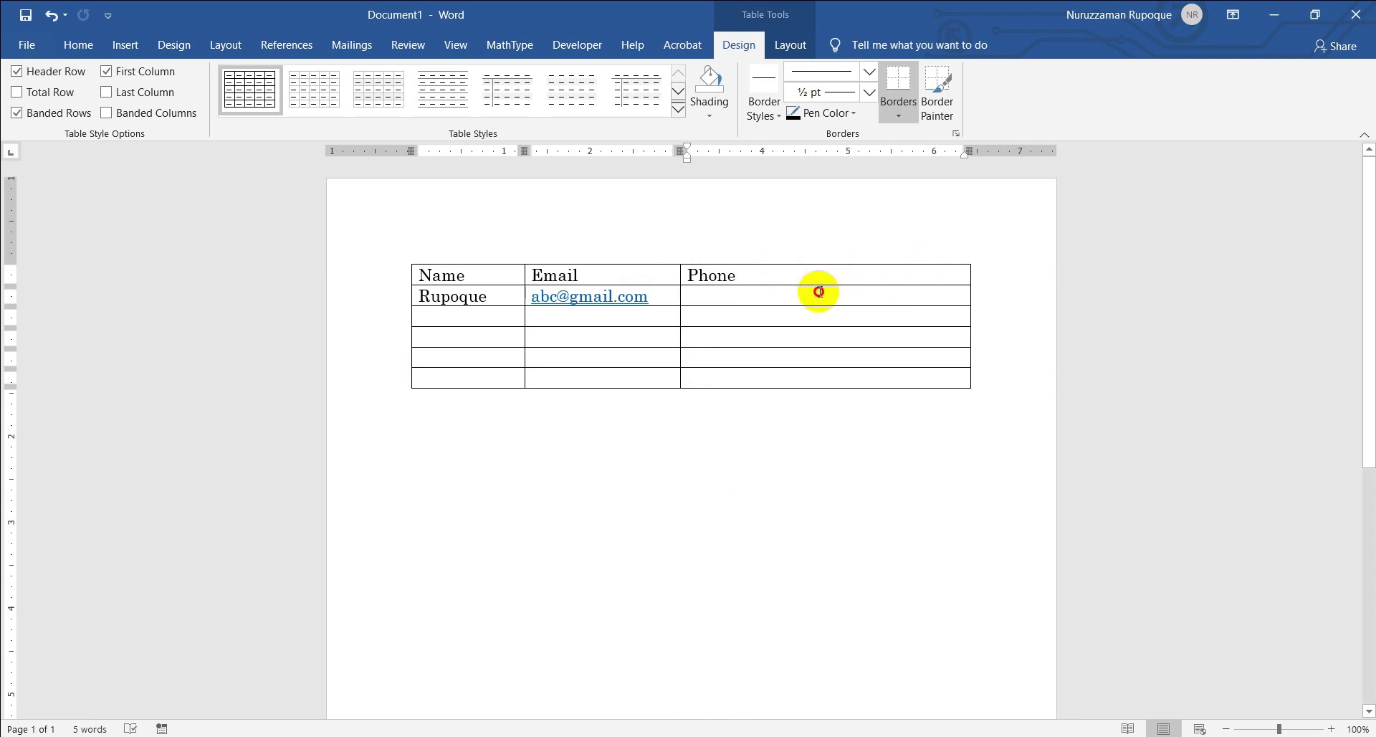
Split the Phone header cell into 2 columns and 1 row with Split Cells.
left_click_drag(820, 292, 821, 388)
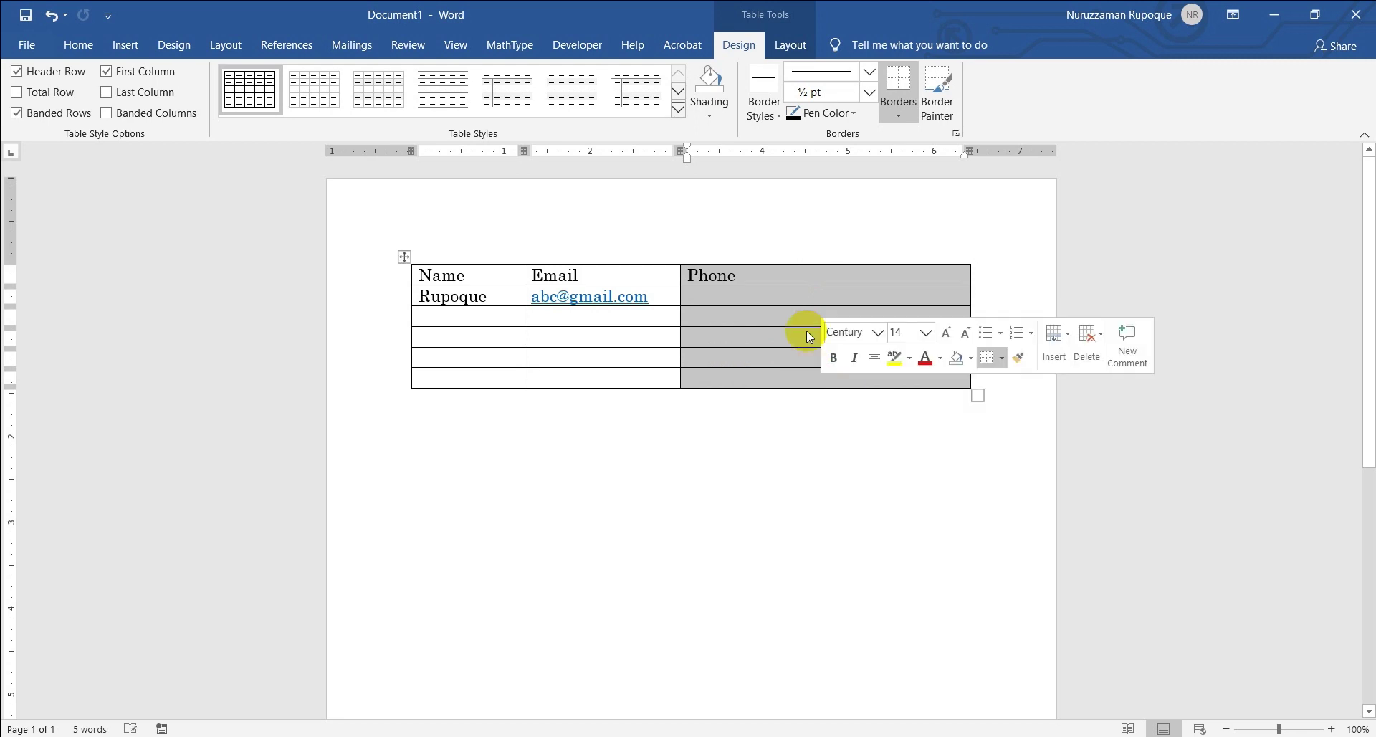
left_click(789, 278)
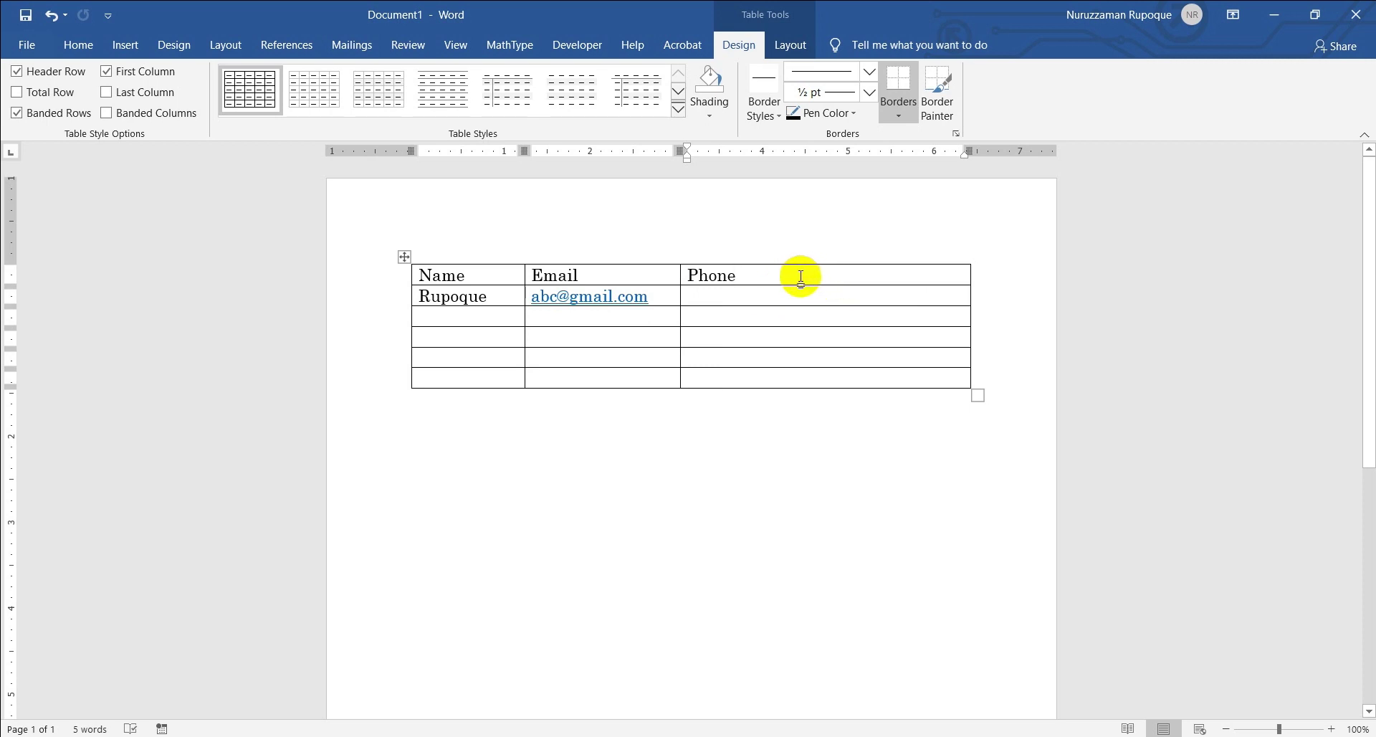
right_click(801, 277)
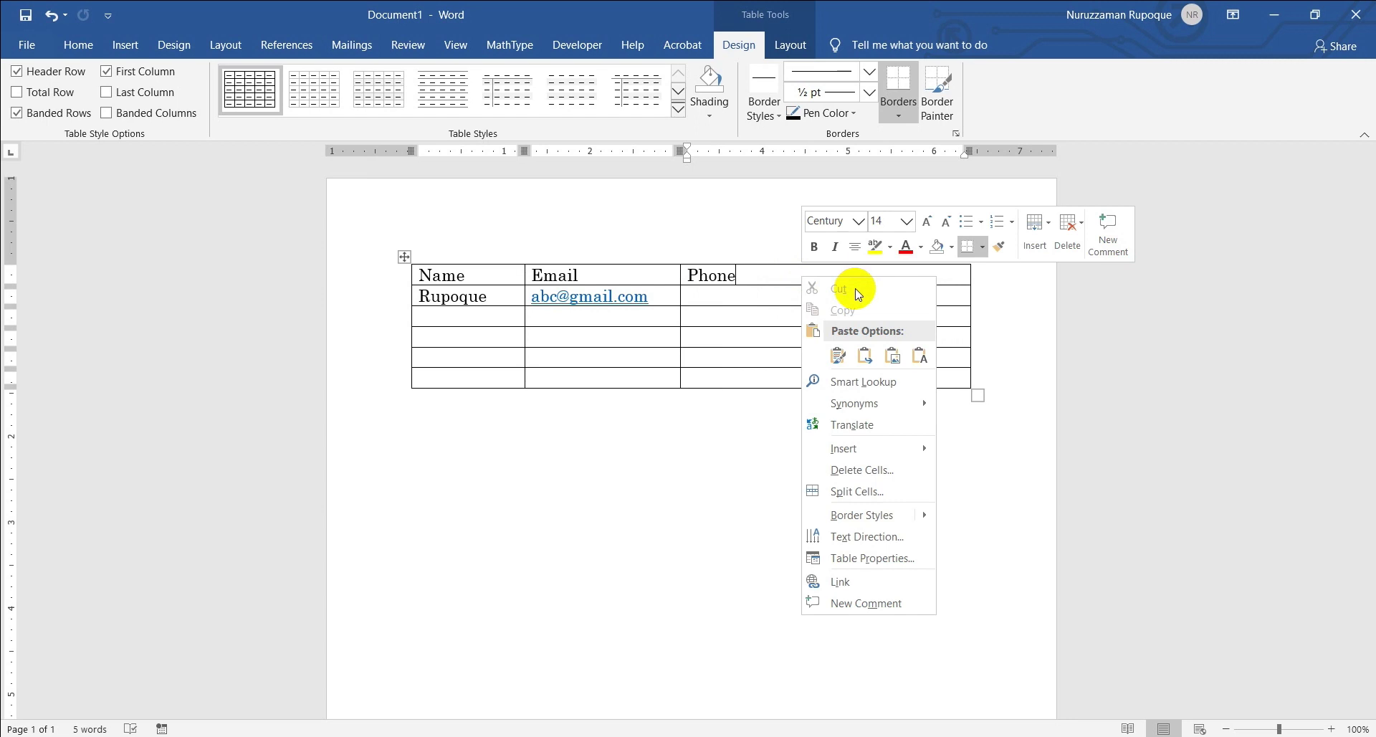
left_click(880, 493)
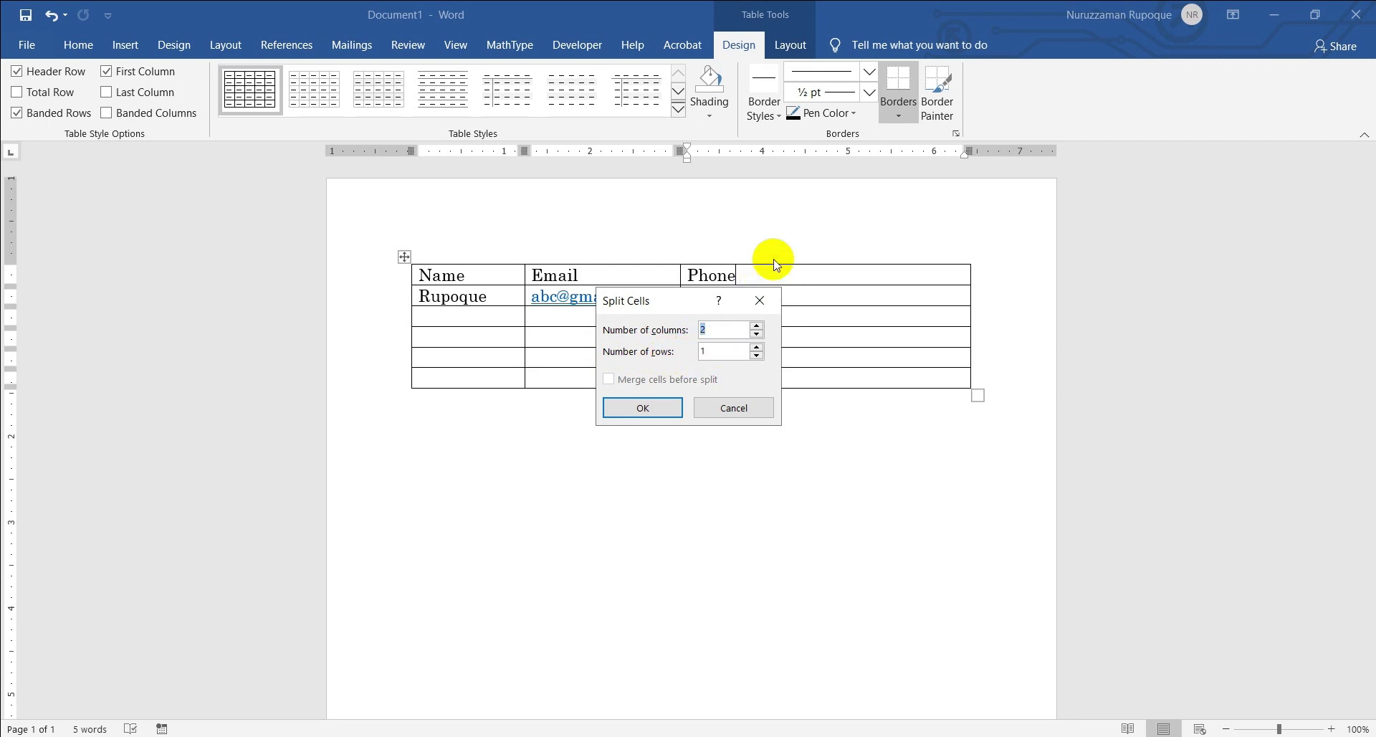
left_click(651, 407)
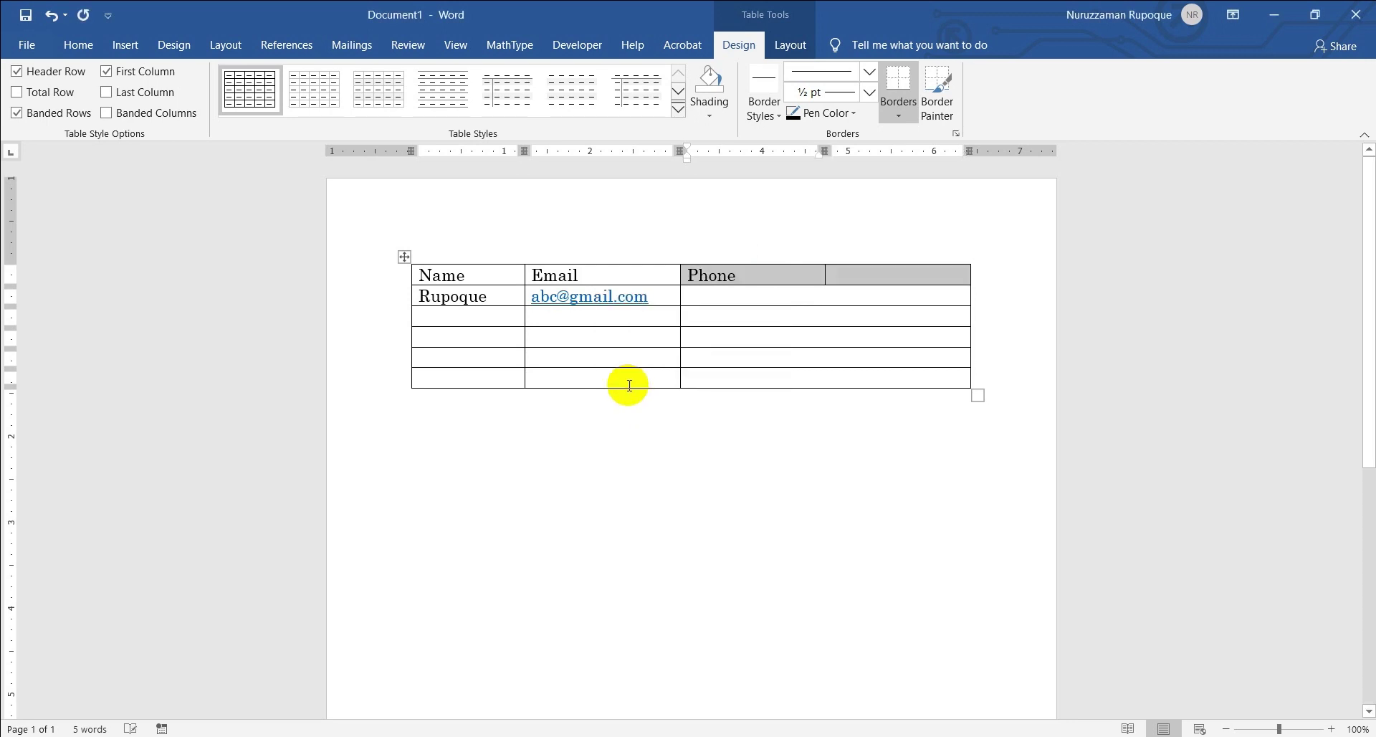
left_click(838, 277)
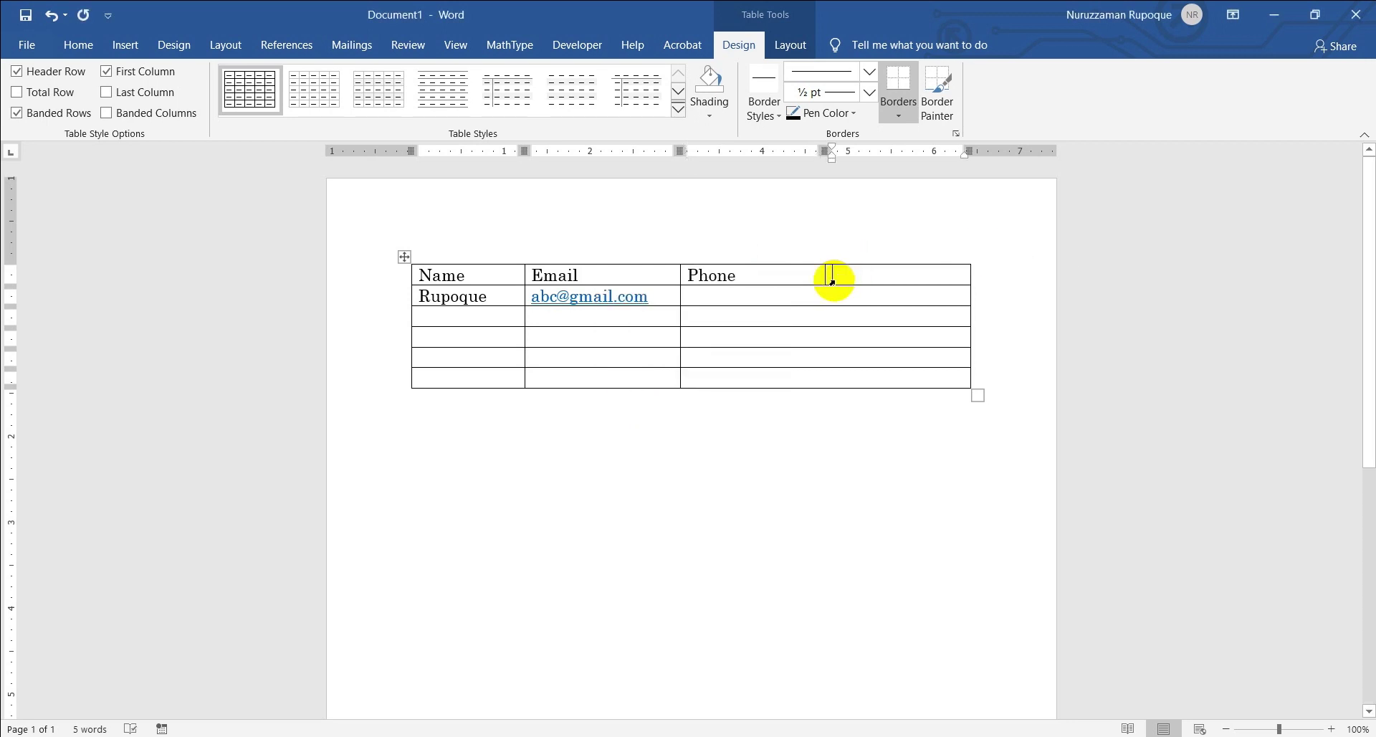
left_click(763, 274)
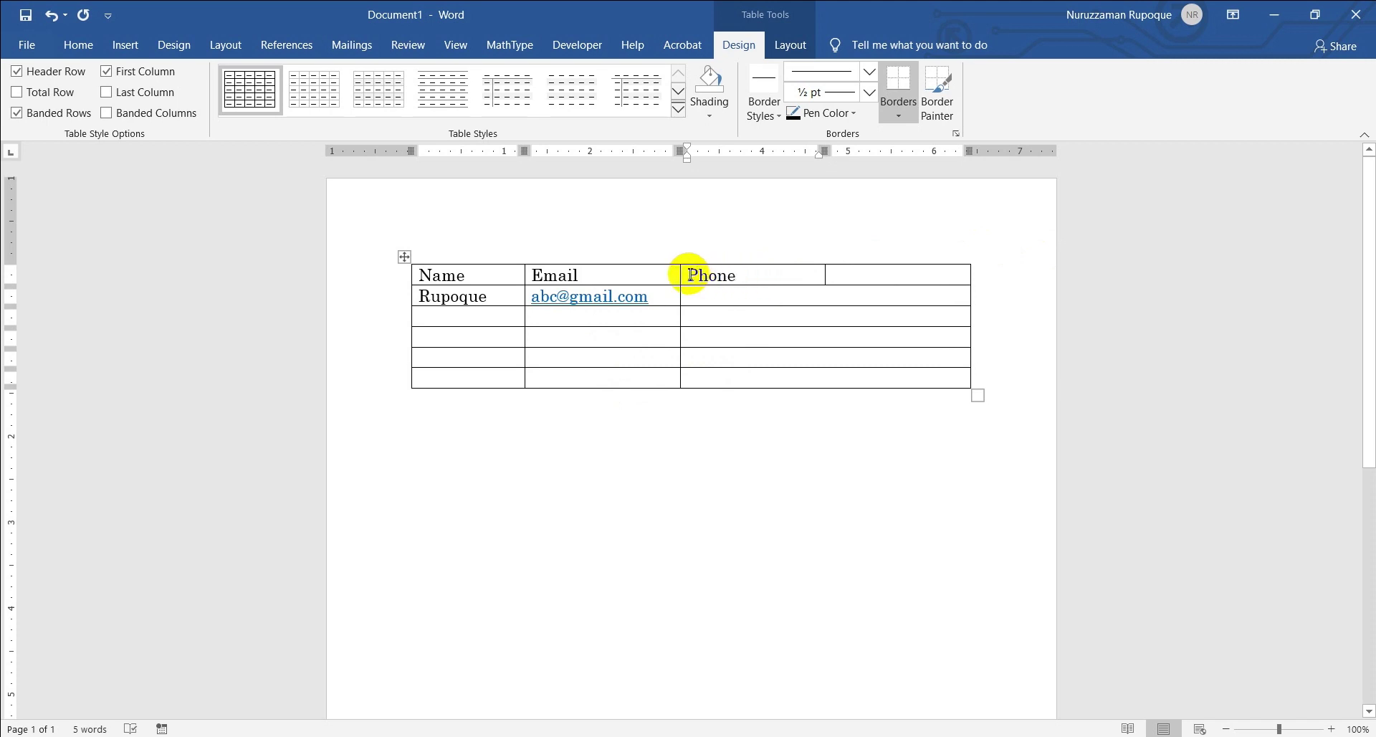
left_click(761, 299)
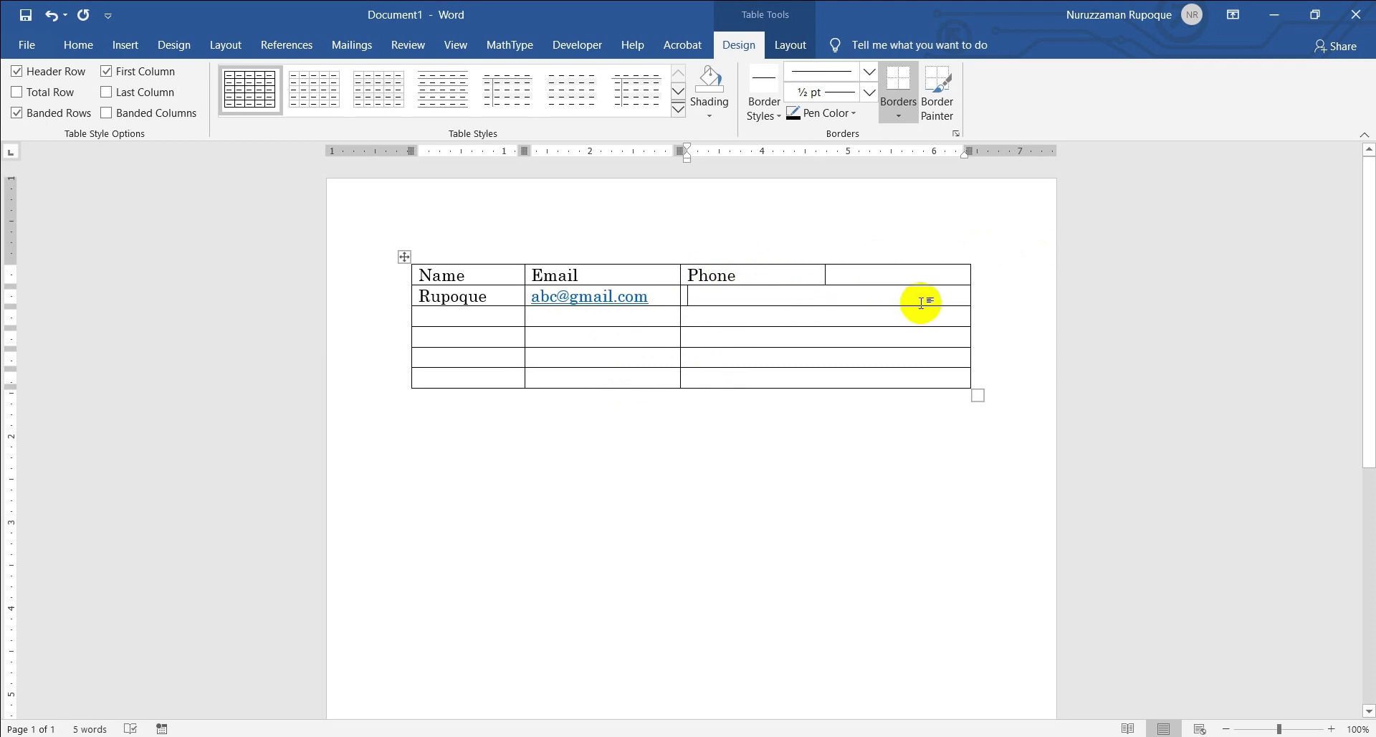
left_click(842, 282)
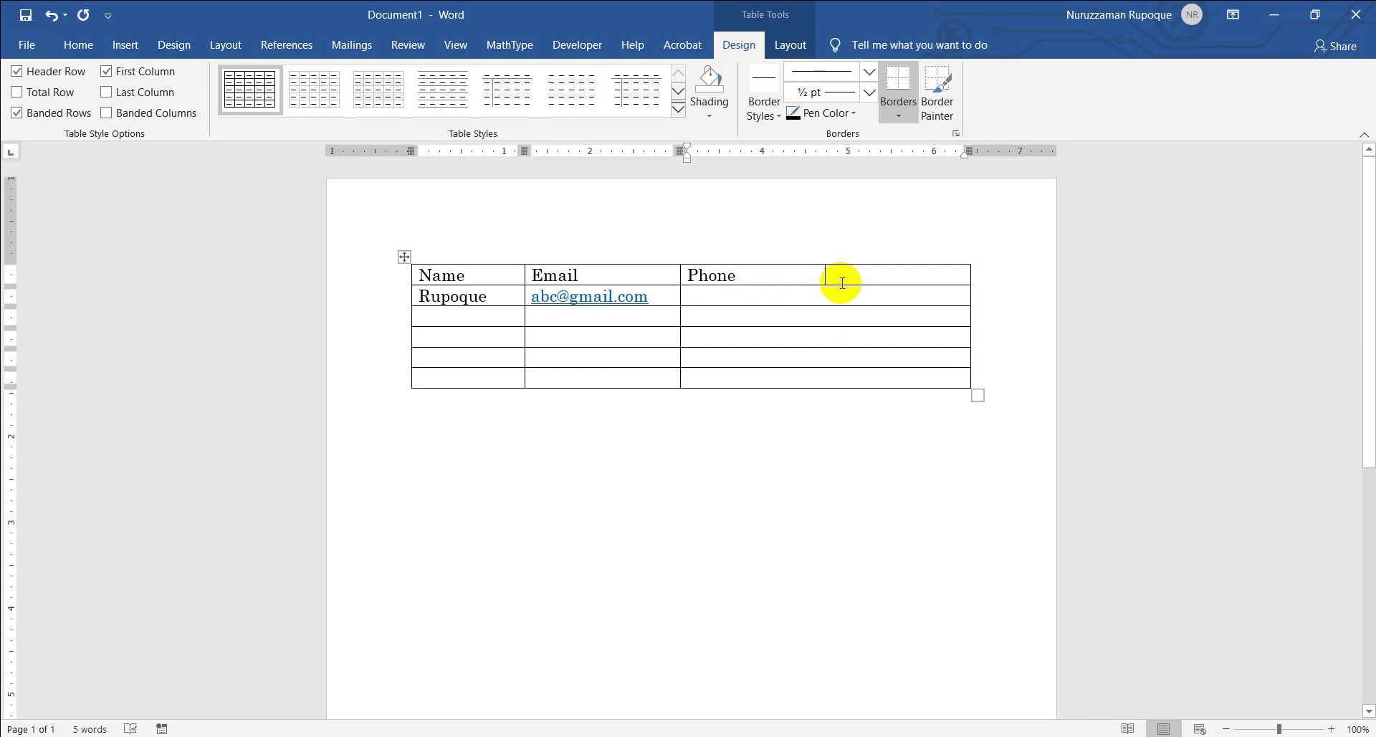
left_click(816, 302)
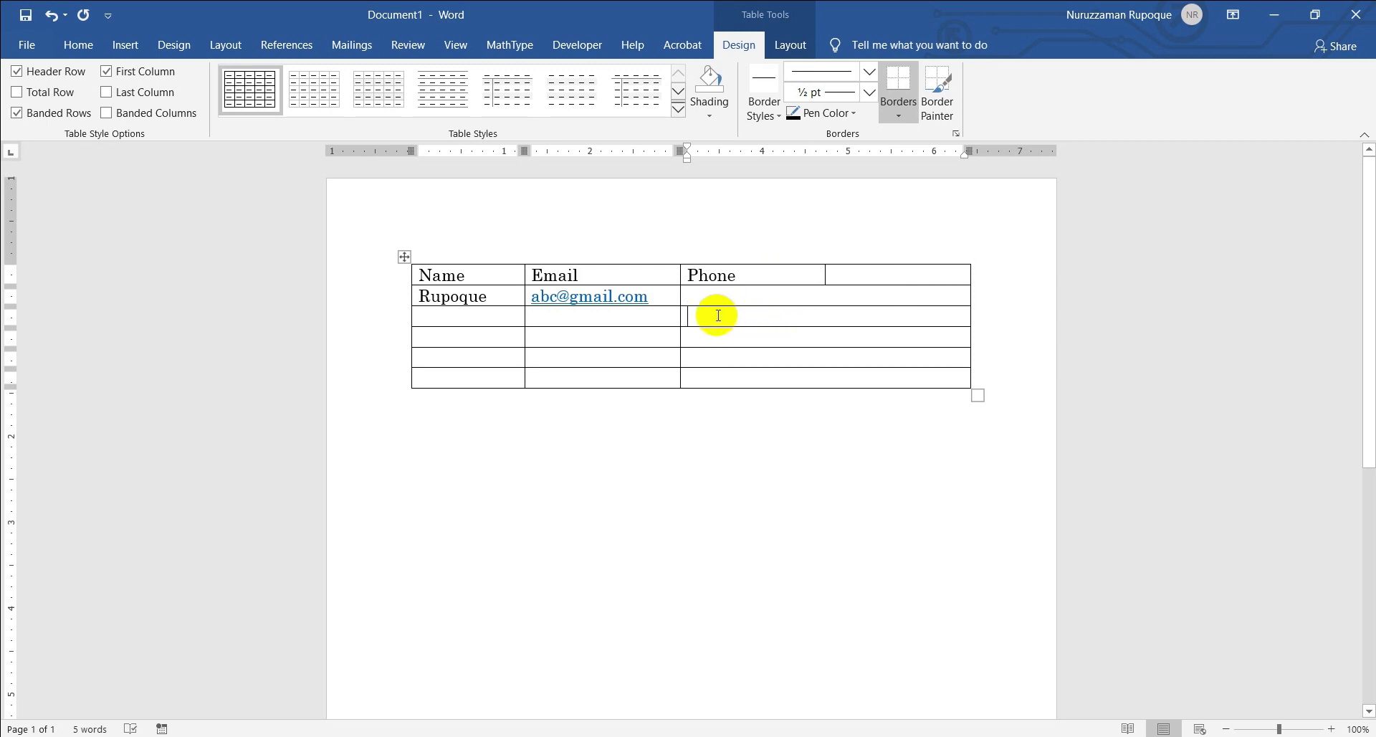
left_click_drag(746, 304, 918, 291)
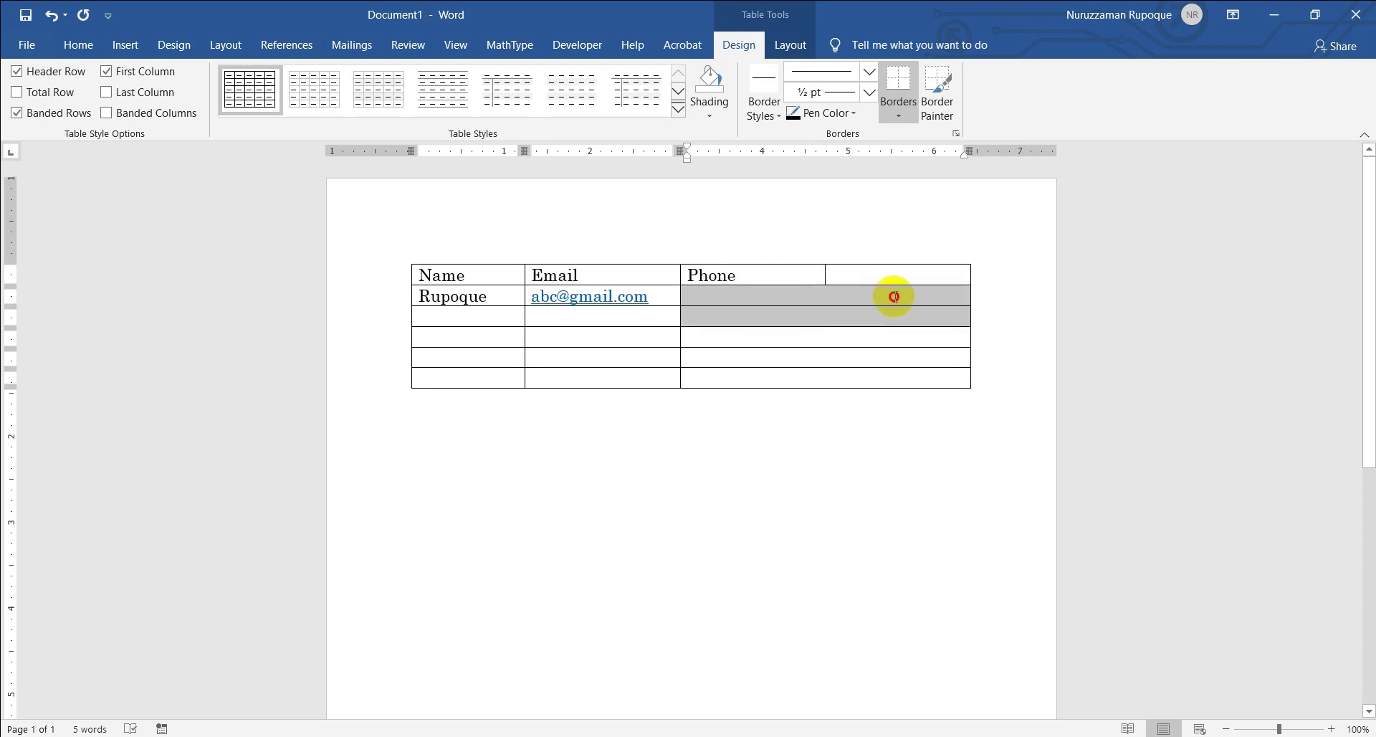
left_click_drag(918, 291, 910, 291)
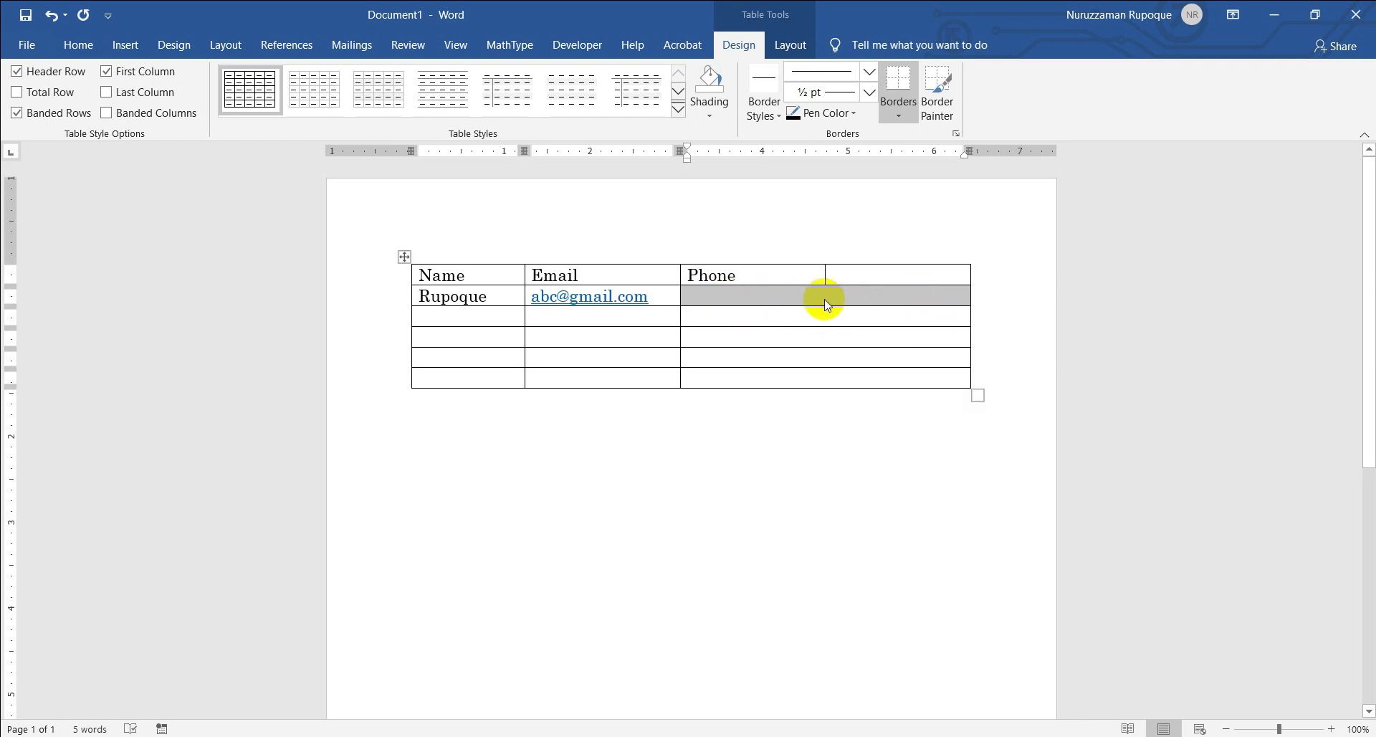
left_click(729, 314)
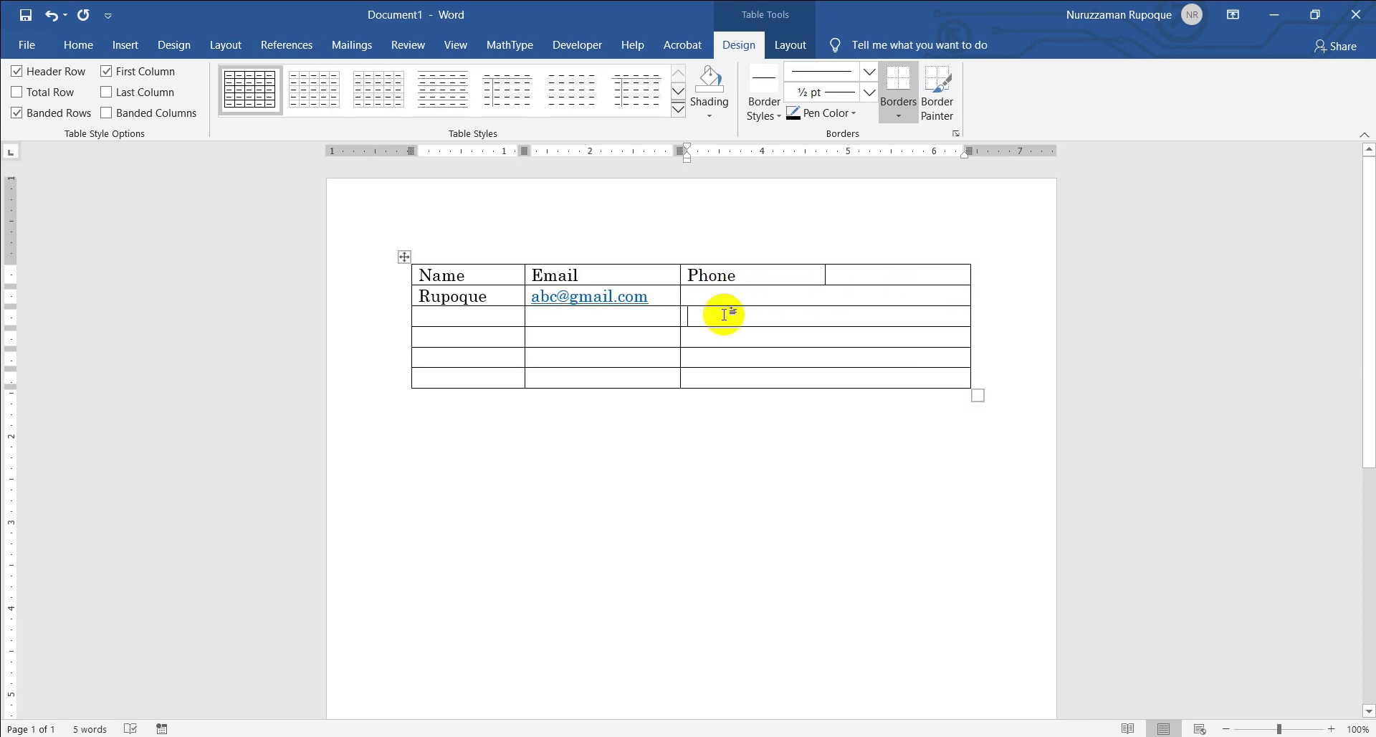
left_click_drag(423, 295, 795, 296)
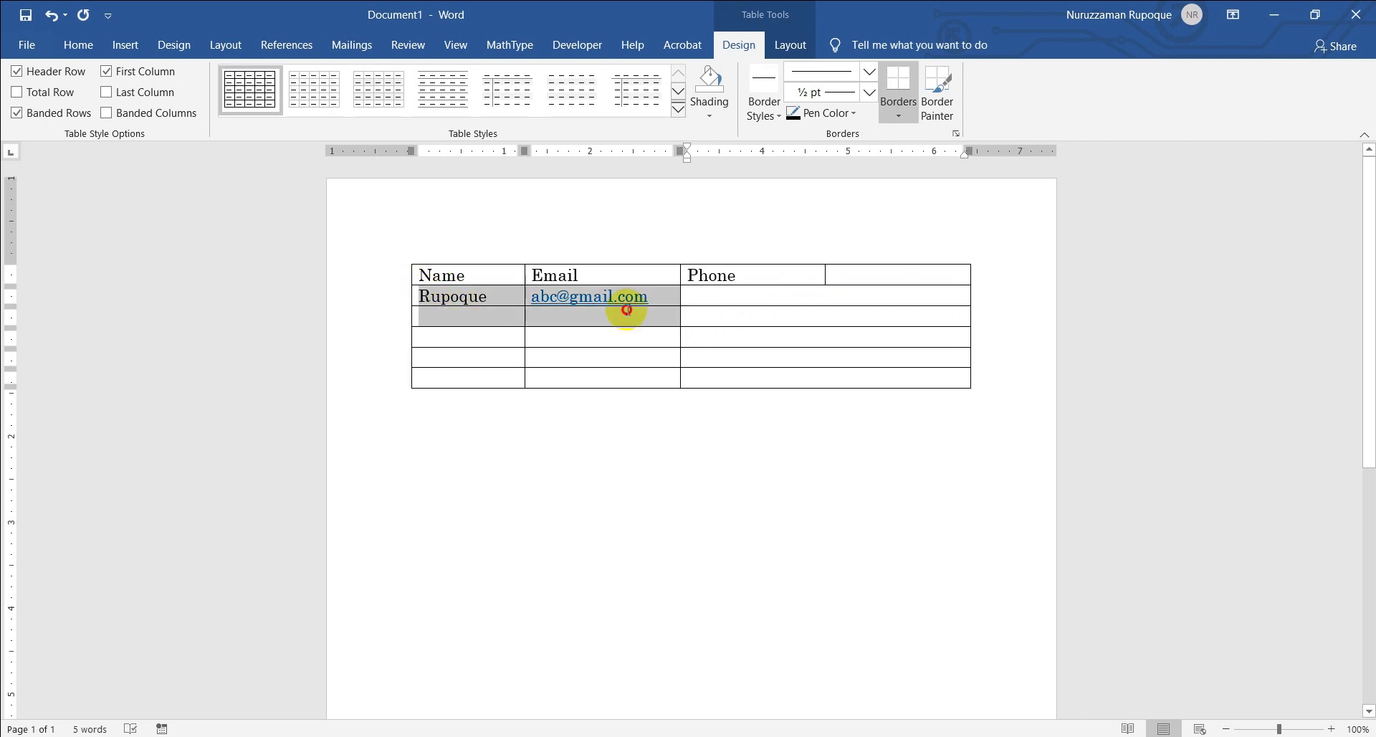
left_click(846, 276)
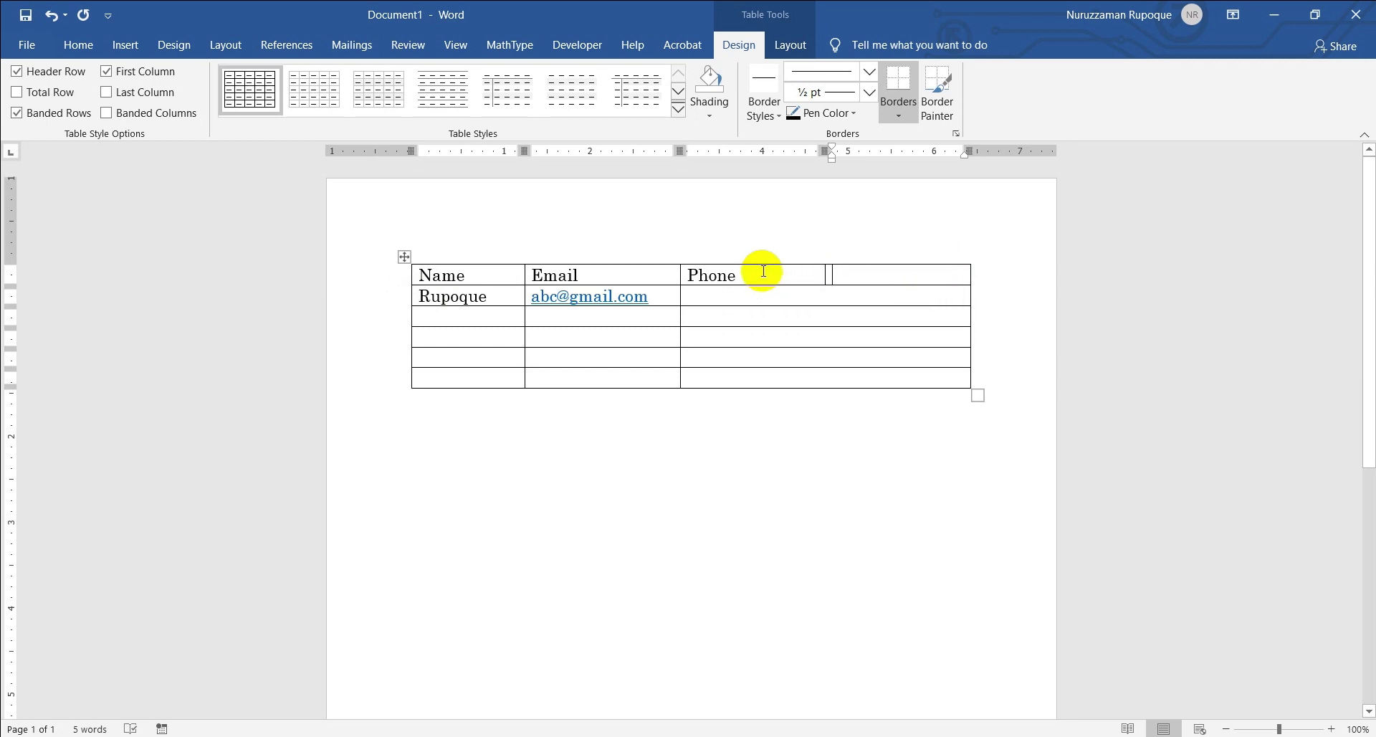
left_click_drag(759, 272, 766, 380)
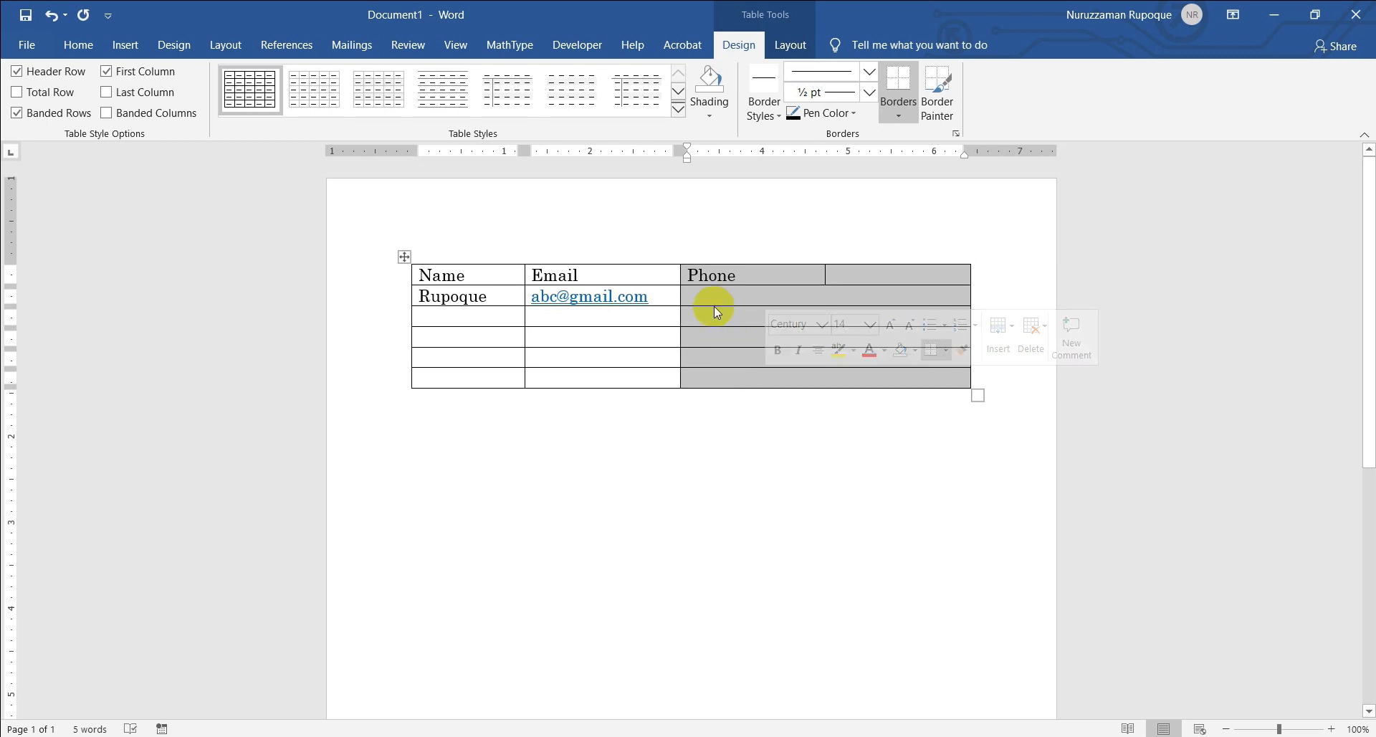
left_click(718, 324)
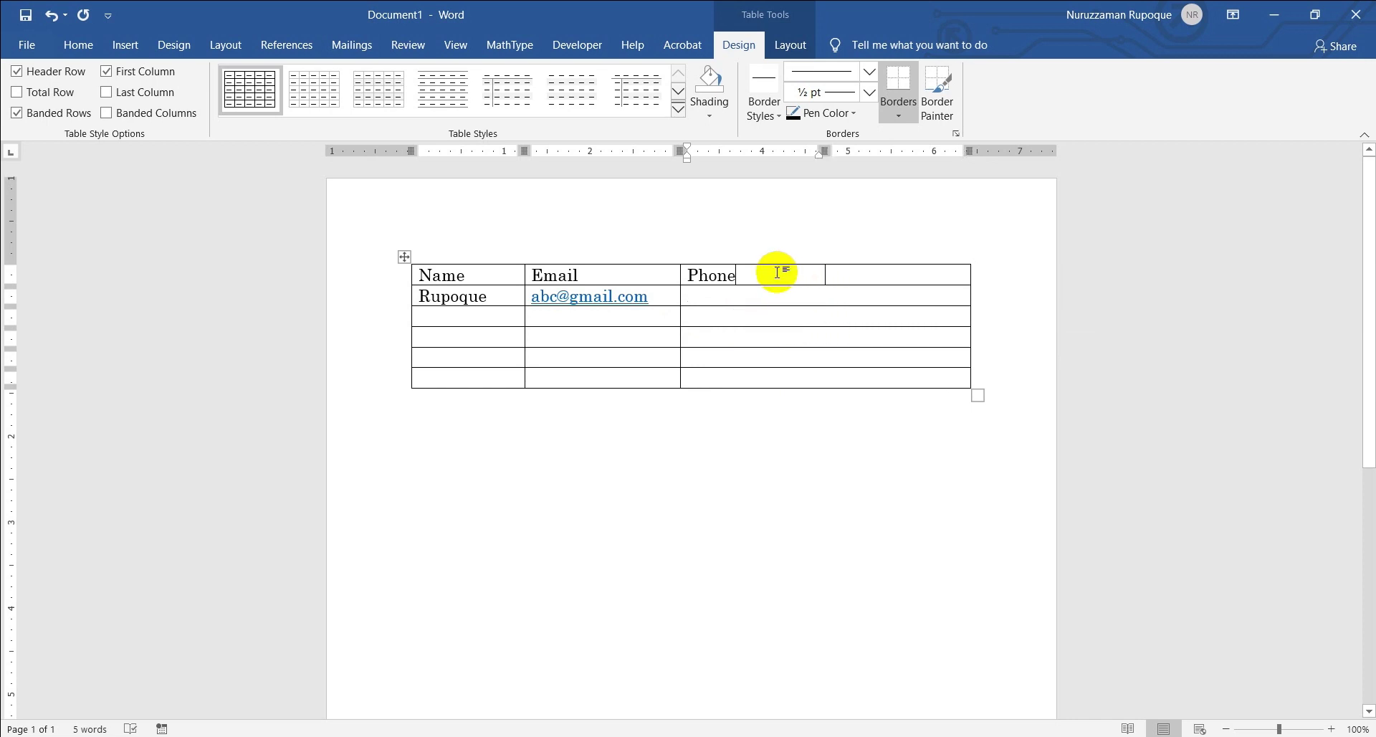
Split the third-row Phone cell into 3 columns using Split Cells.
left_click(858, 275)
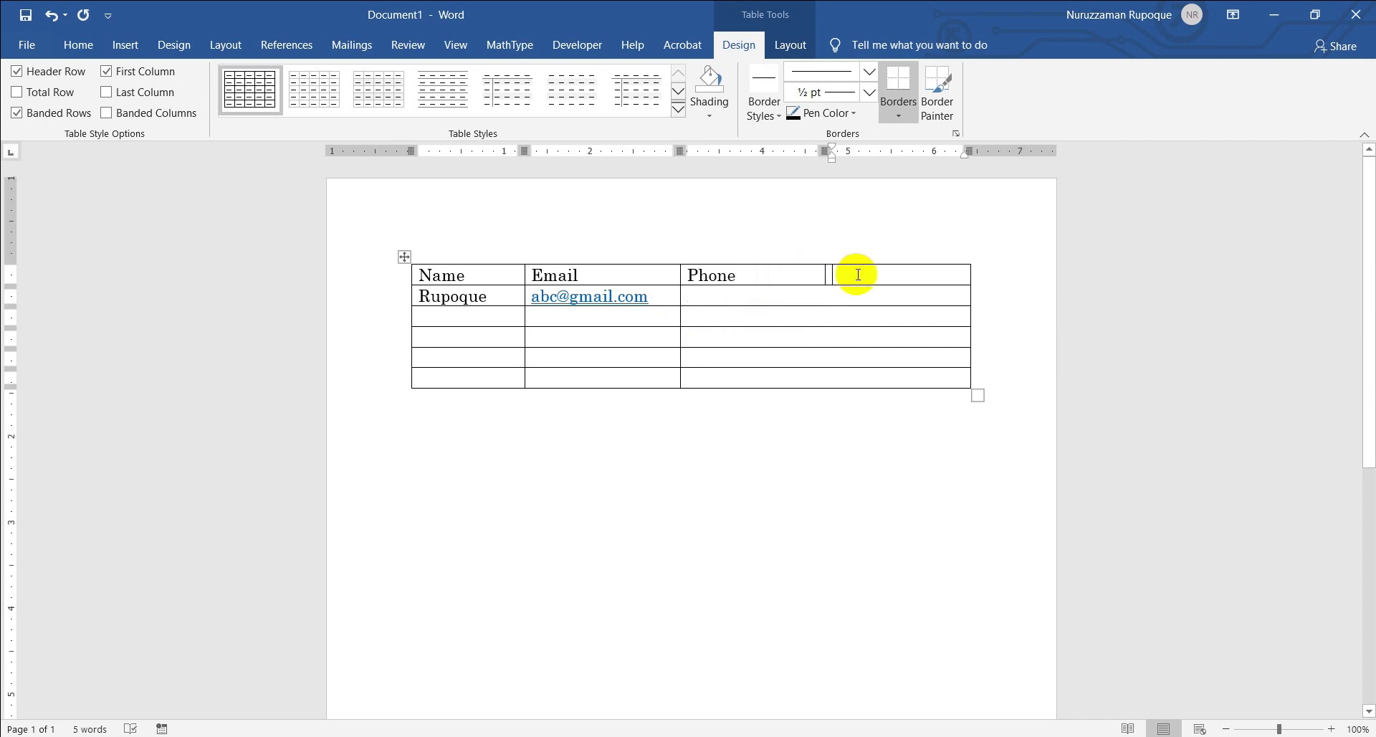
right_click(732, 320)
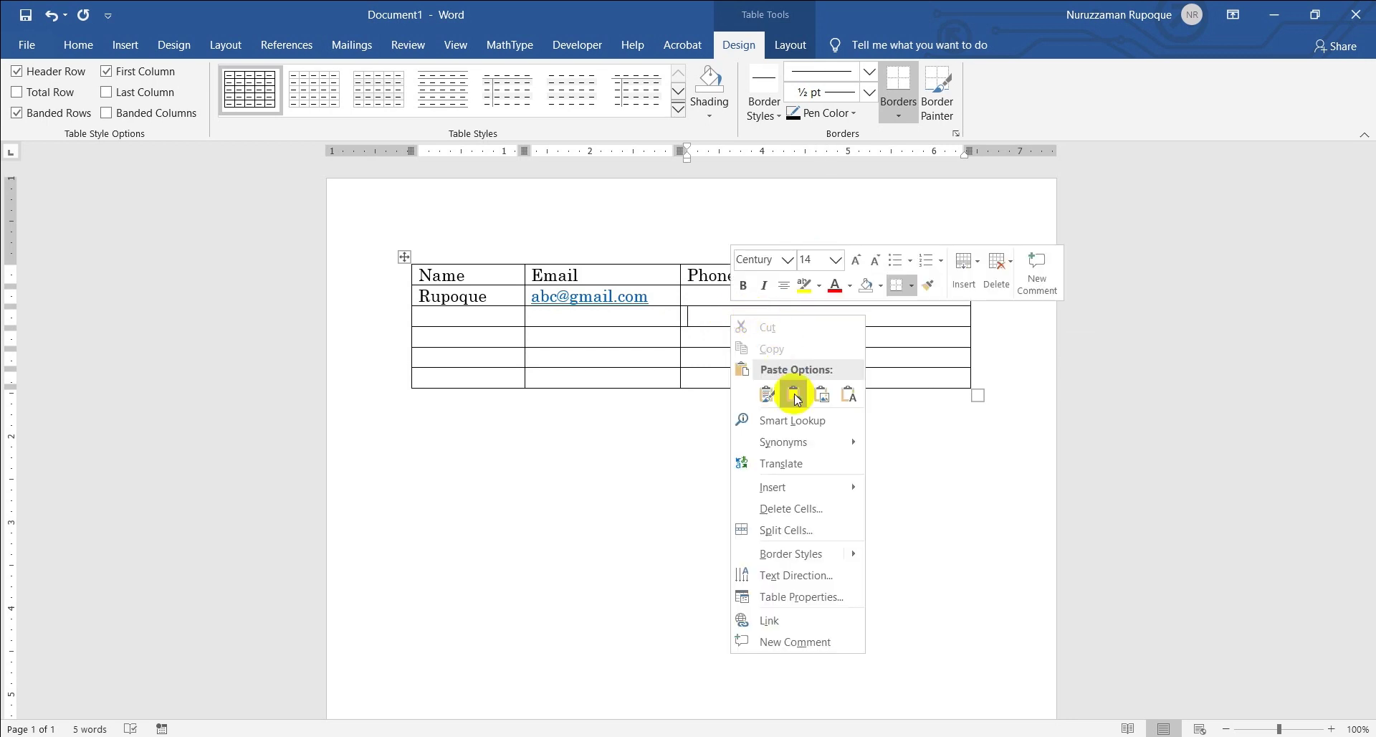
left_click(801, 528)
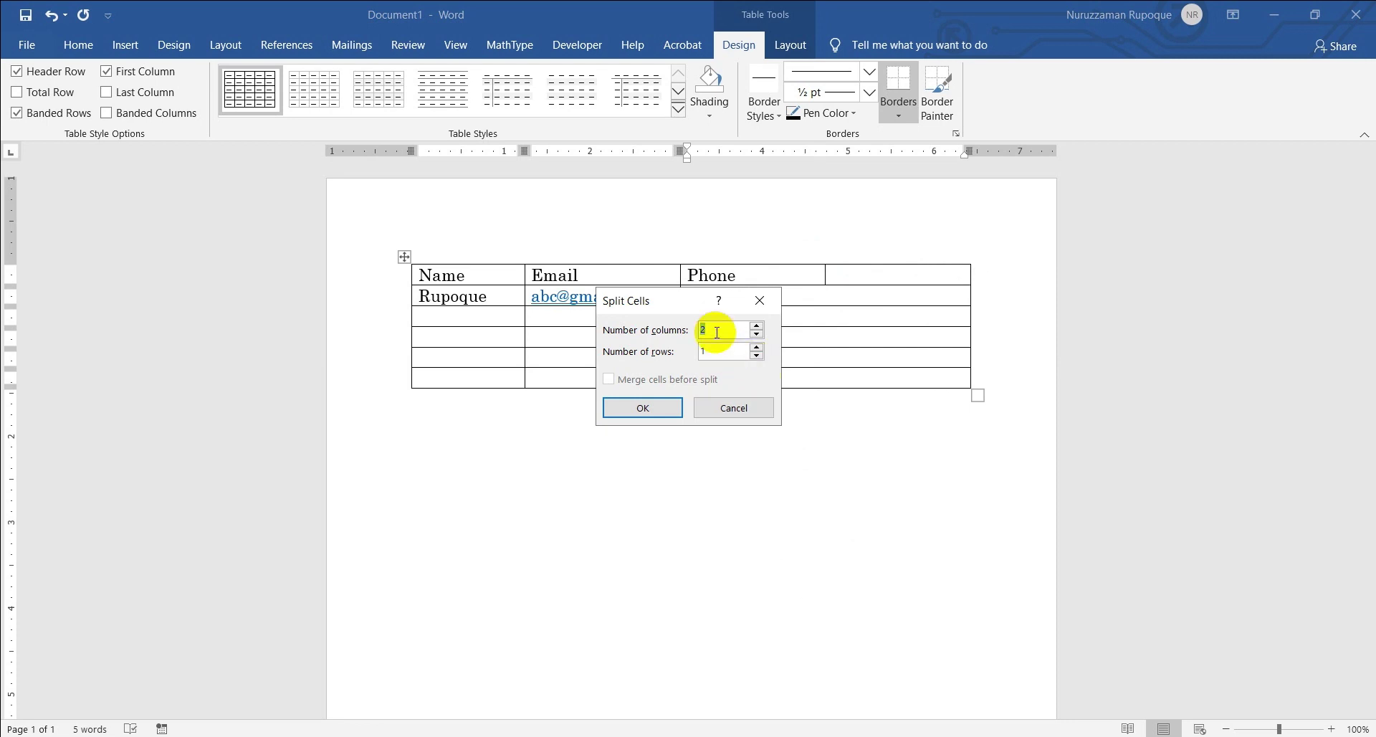
left_click(678, 326)
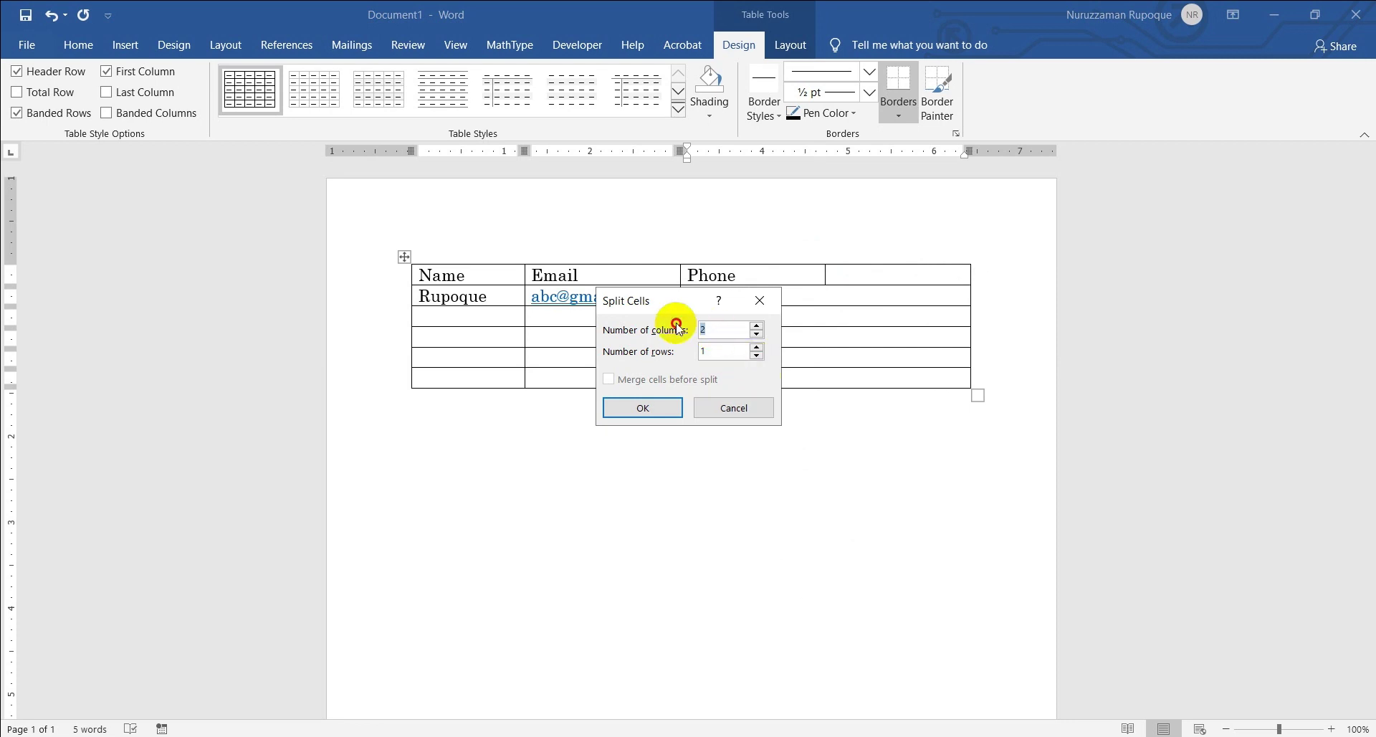
left_click(638, 408)
left_click(742, 309)
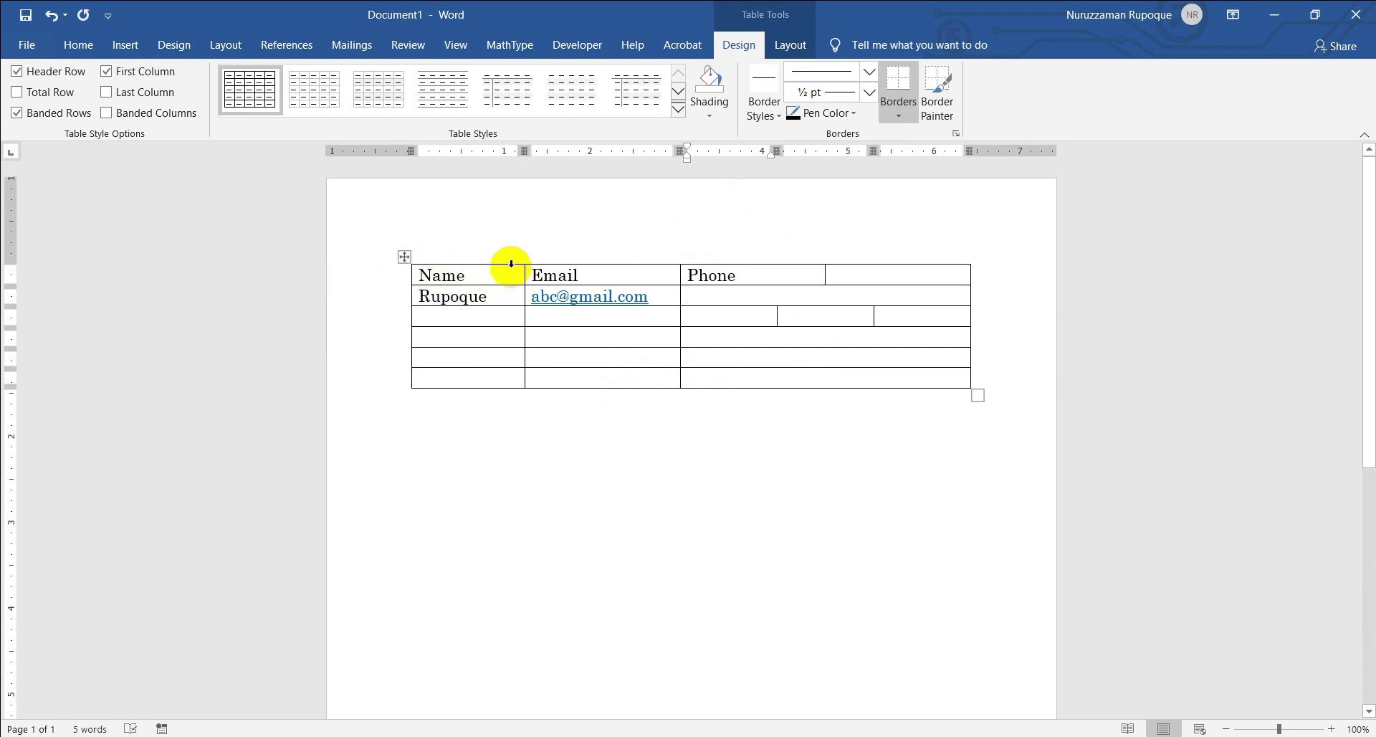
mouse_move(695, 257)
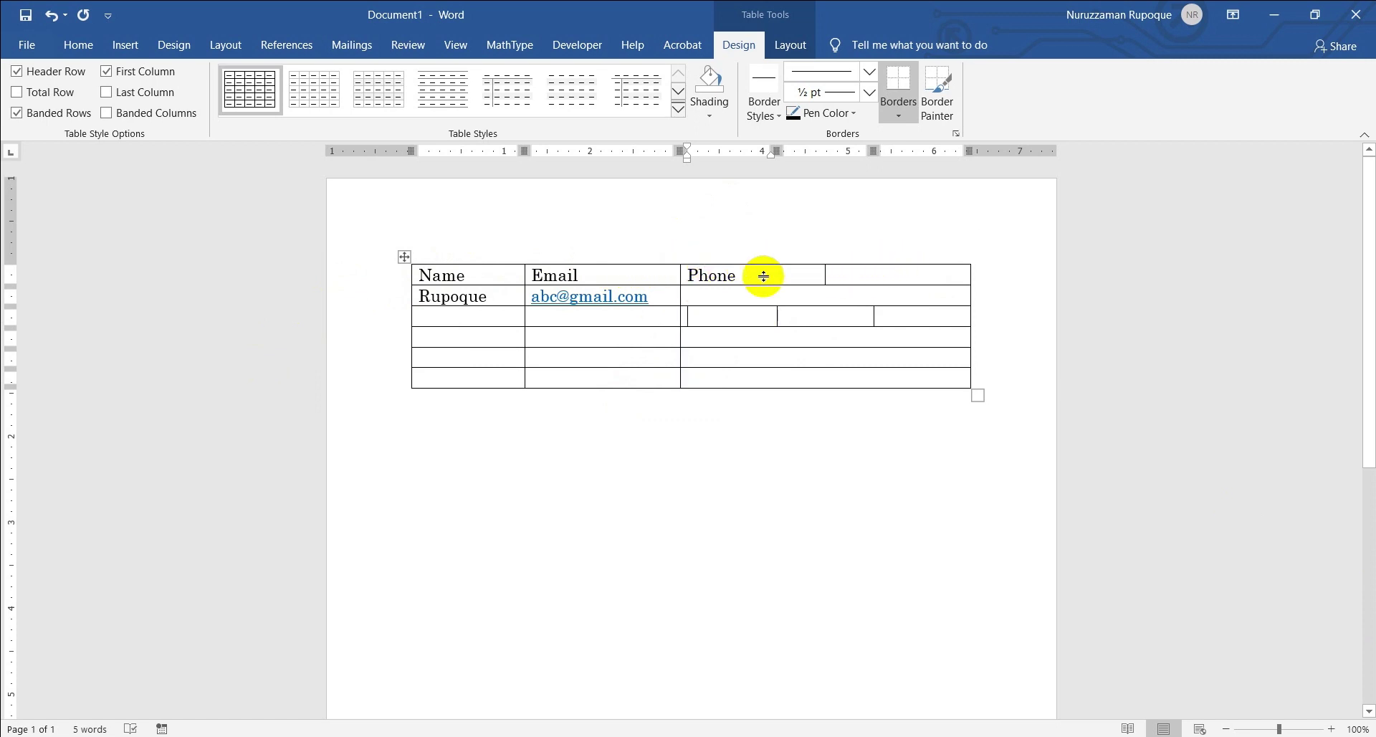
Select the whole table and set the border pen weight to 3 pt.
left_click(406, 259)
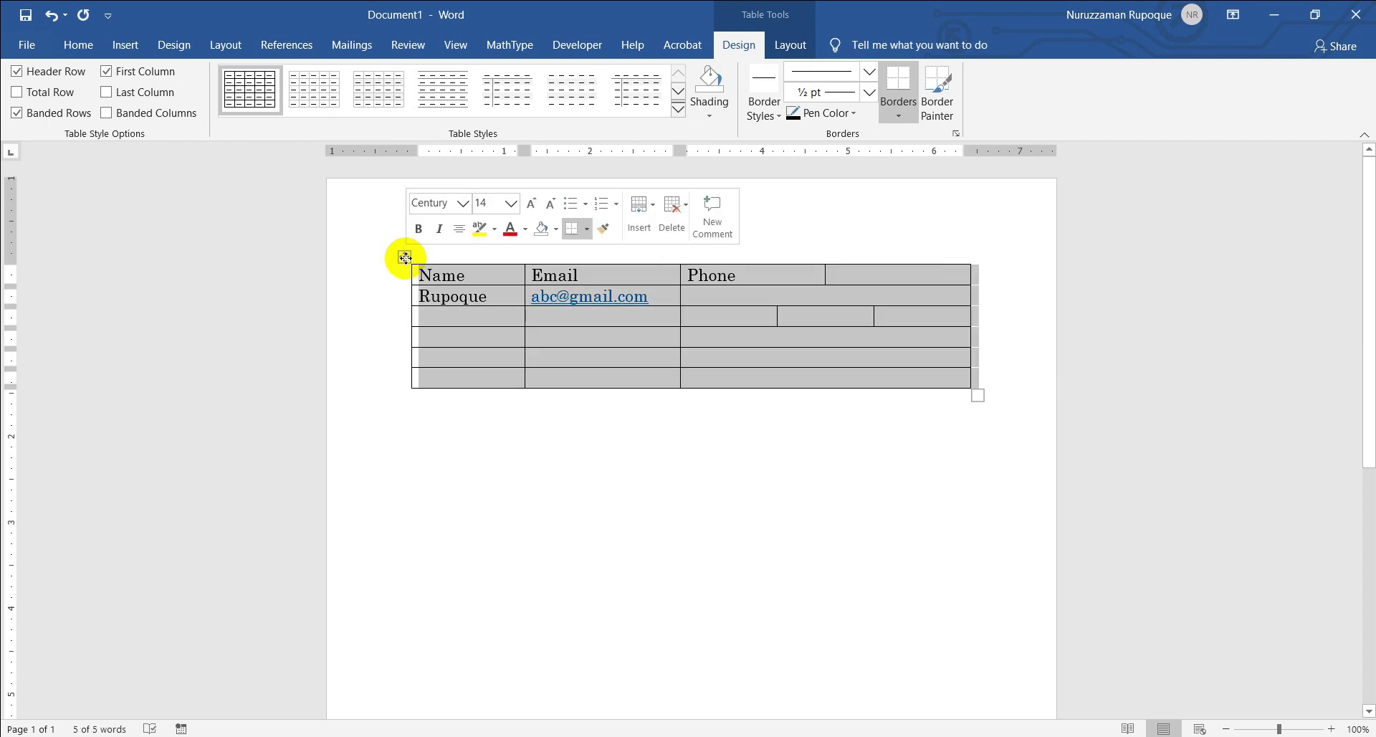
left_click(442, 299)
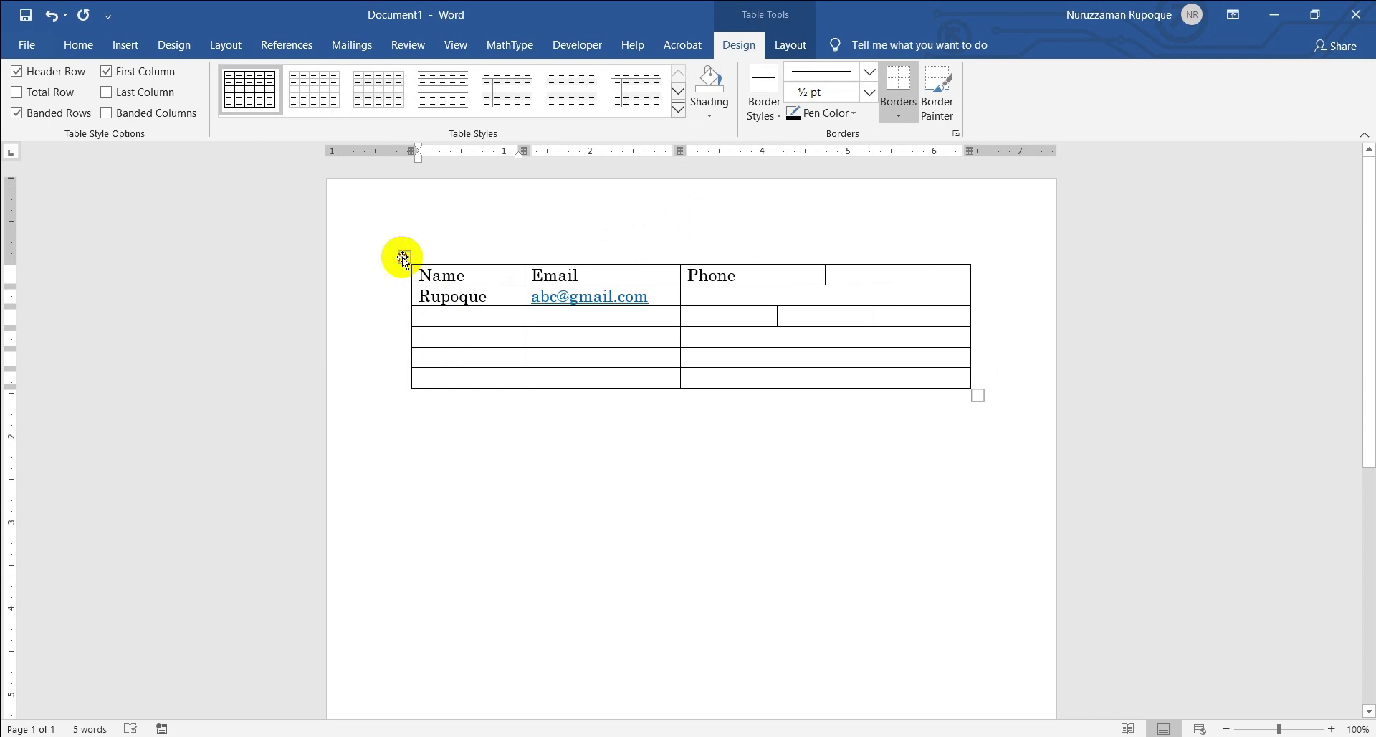
left_click(403, 258)
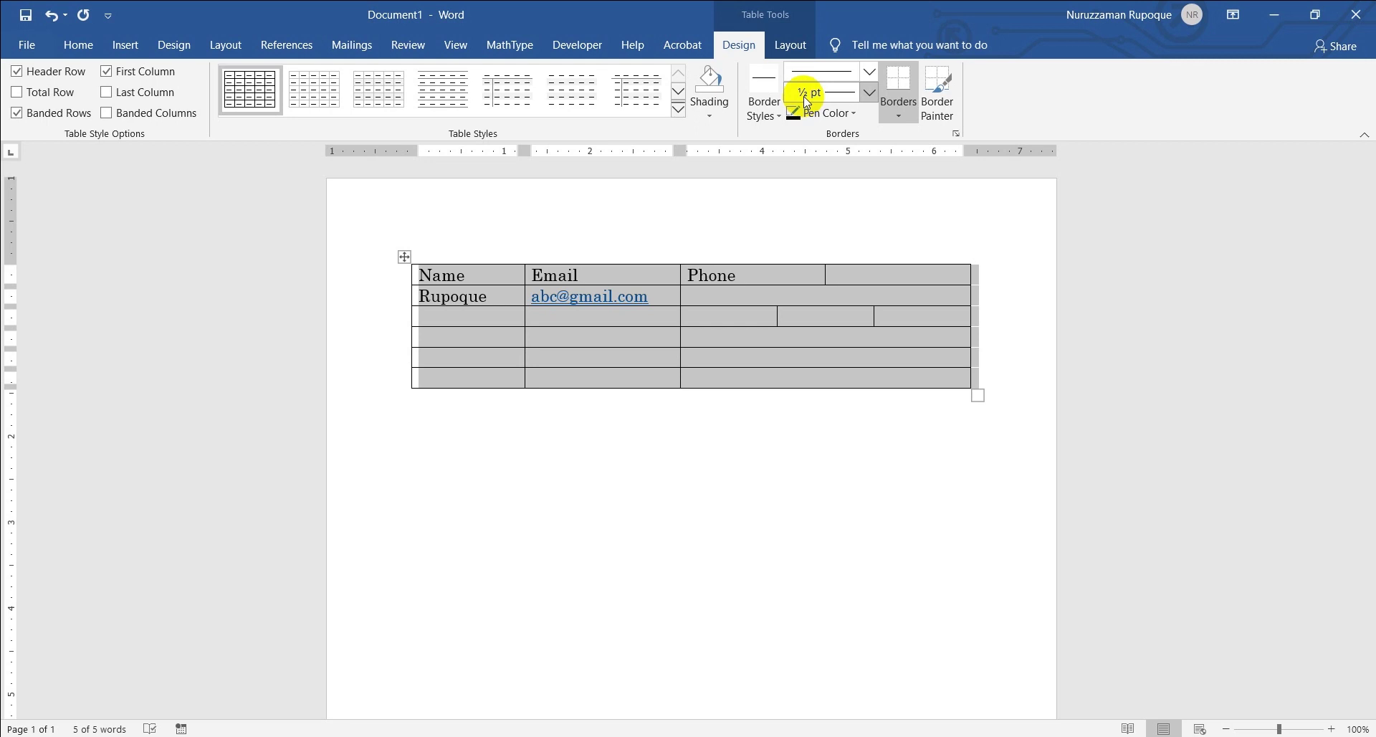
left_click(869, 93)
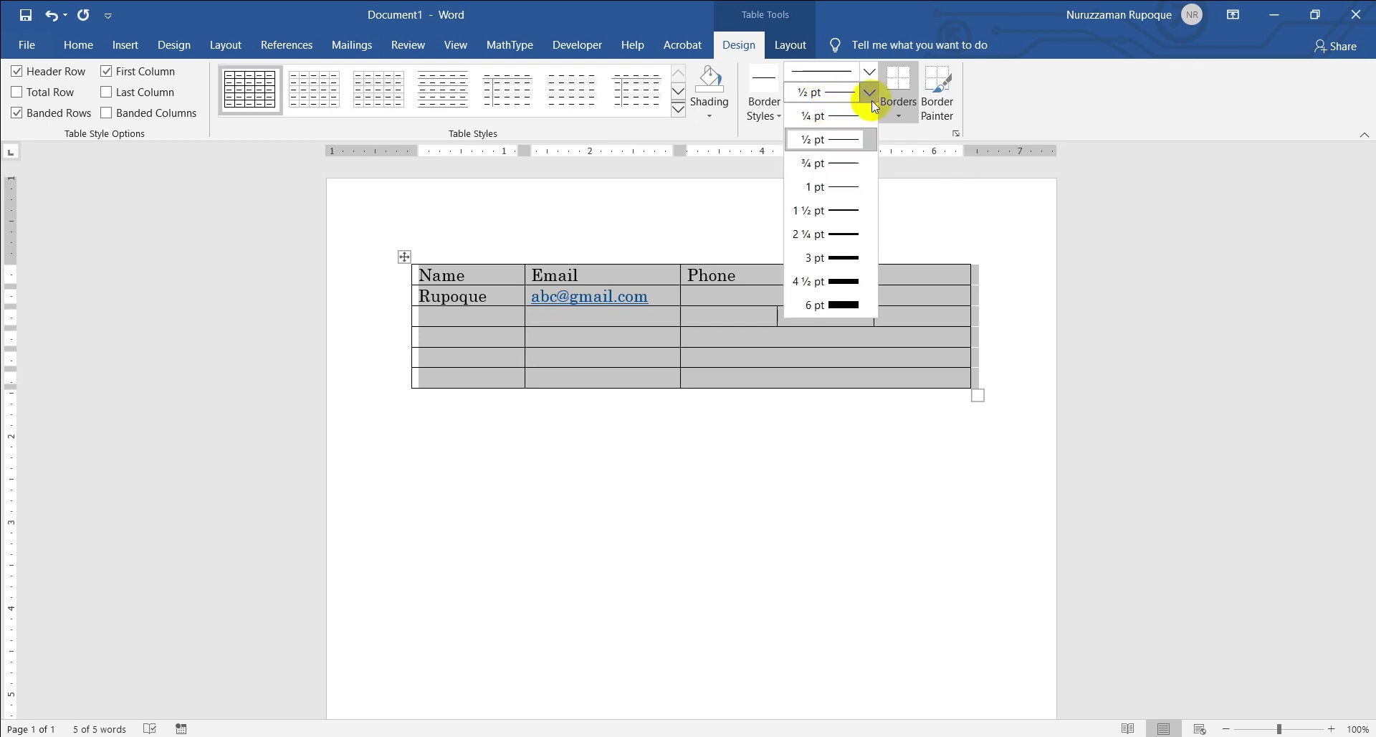
left_click(844, 260)
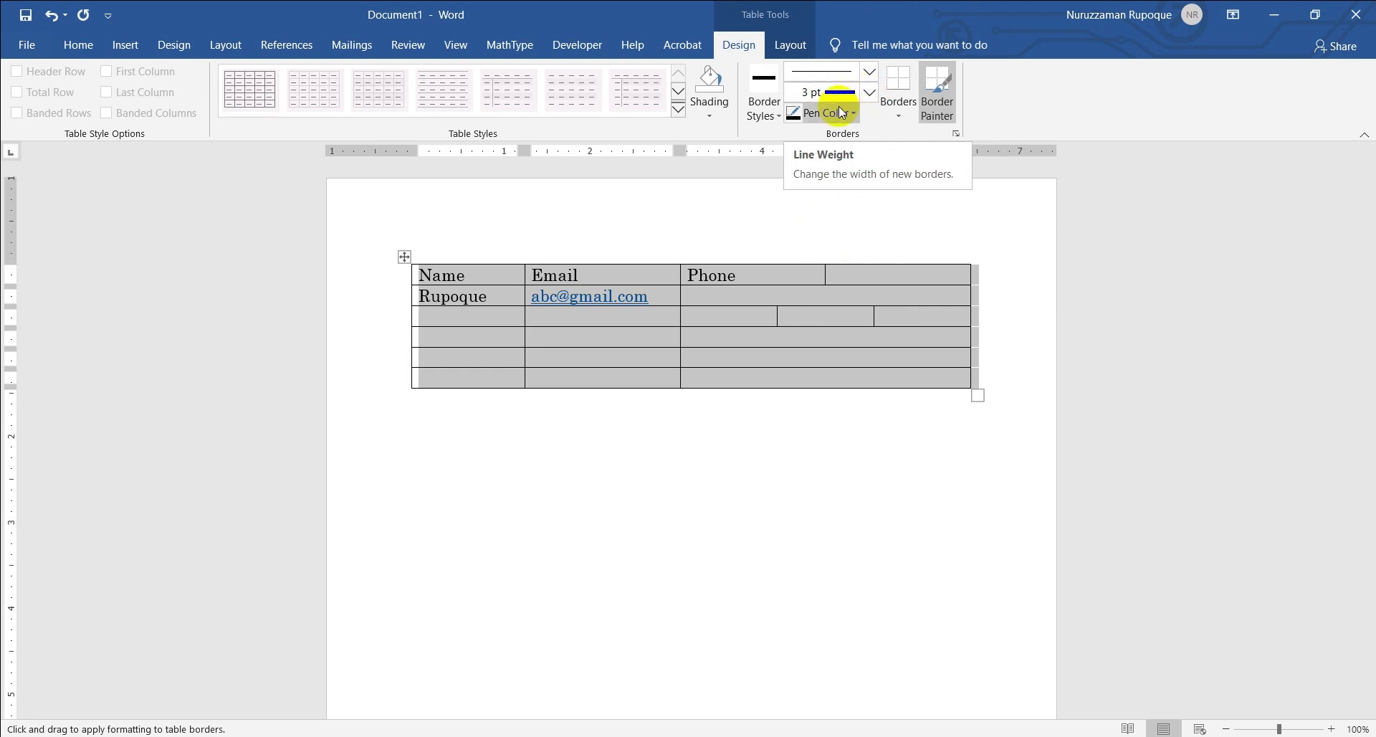
left_click(776, 117)
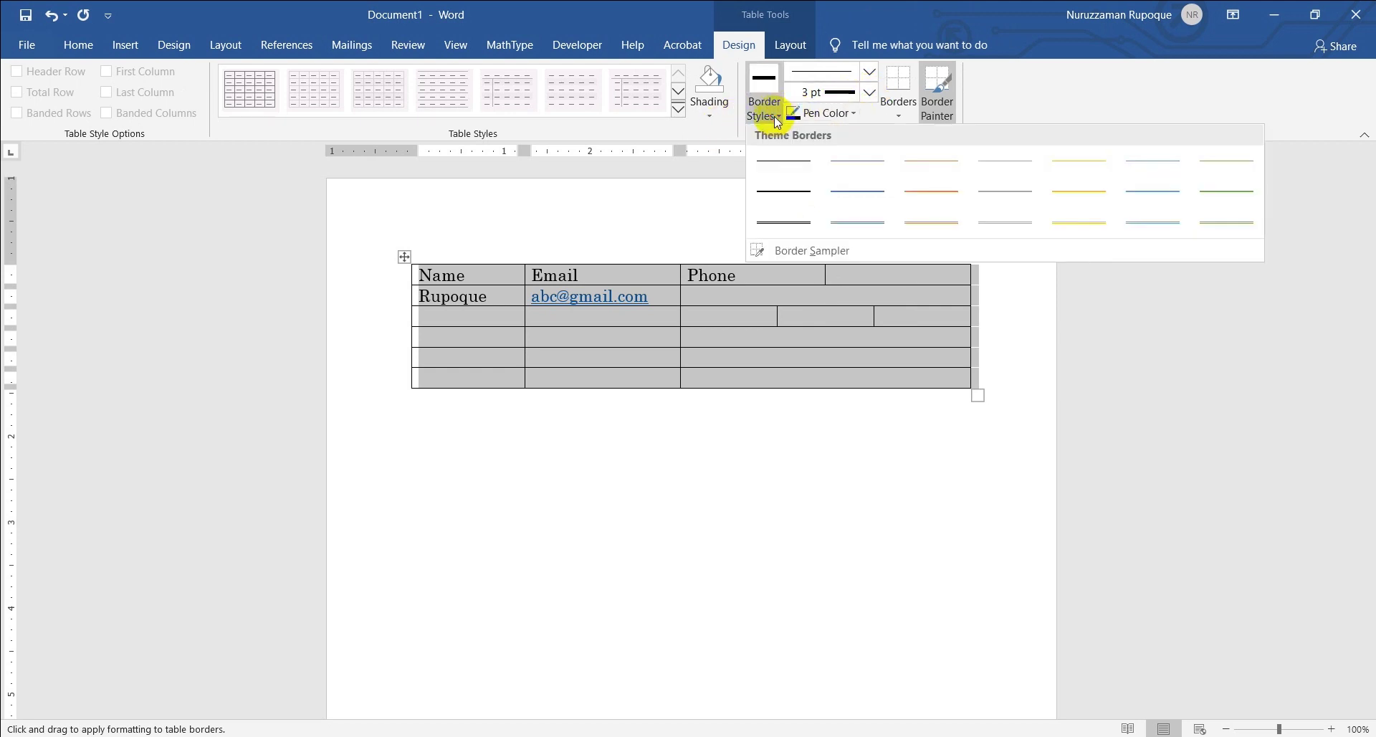
Paint 1½ pt borders along the header row's top and down the table's right edge.
left_click(789, 184)
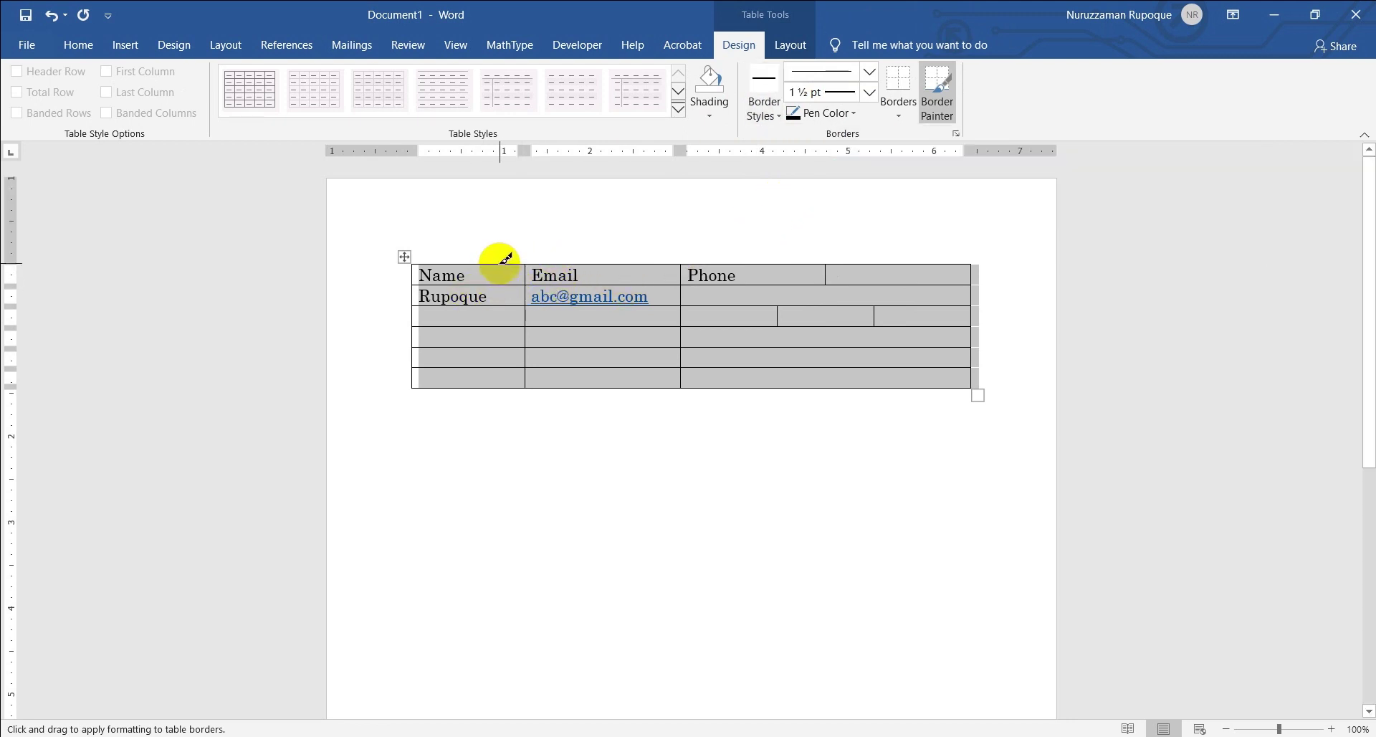
left_click(501, 264)
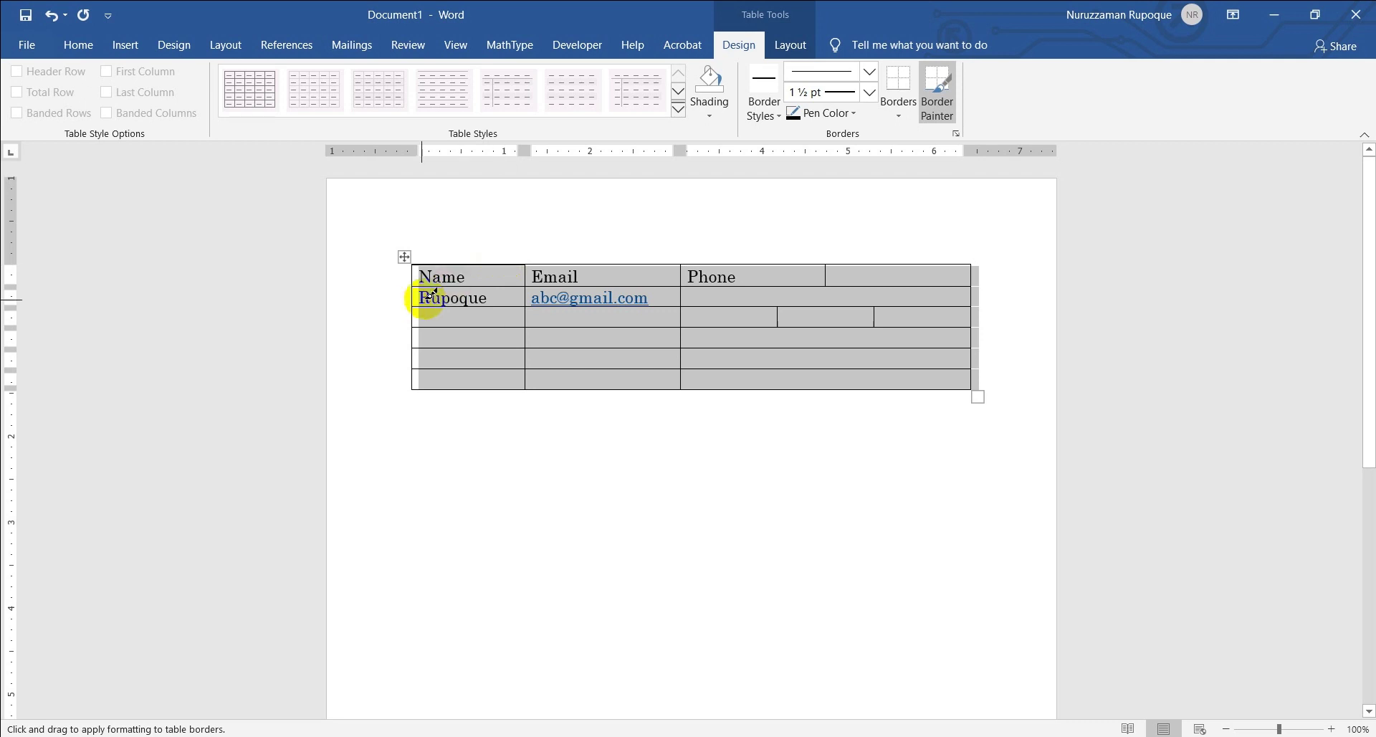
left_click(586, 263)
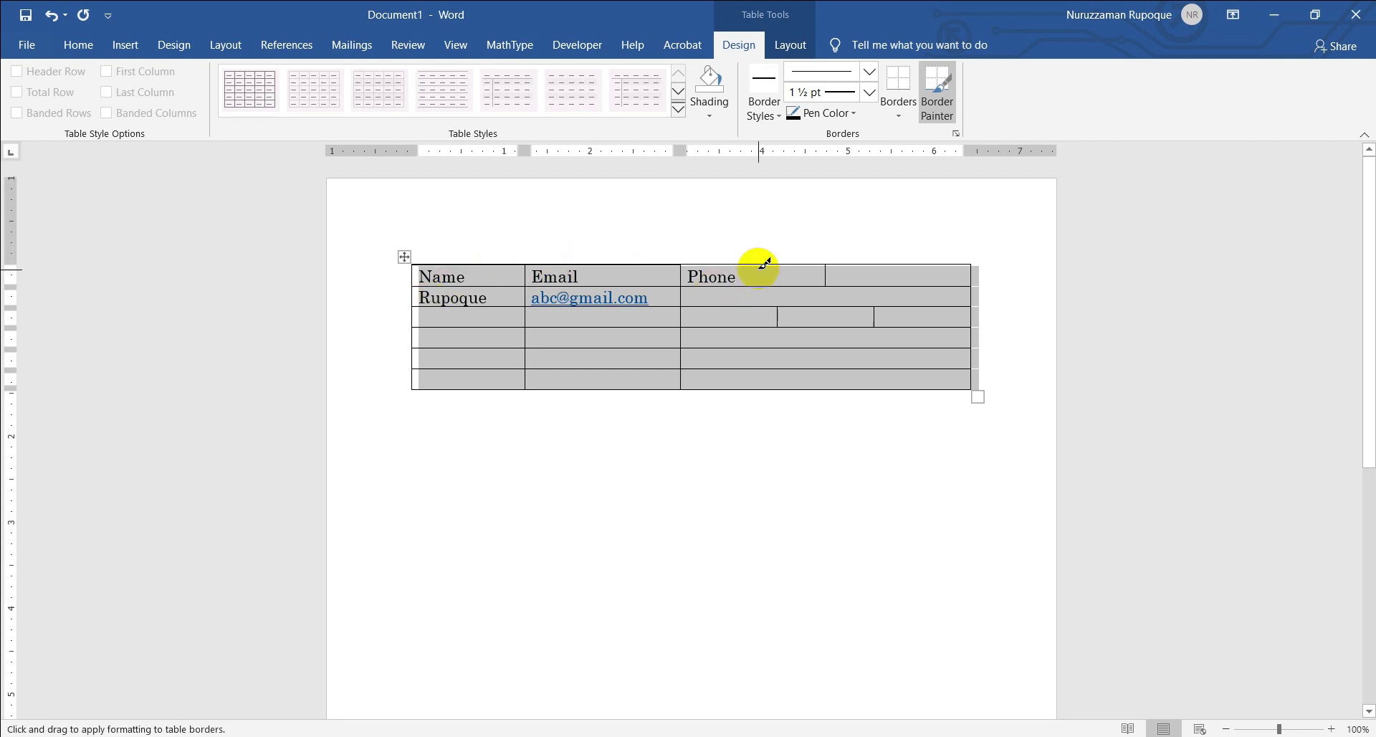
left_click(792, 264)
left_click(864, 264)
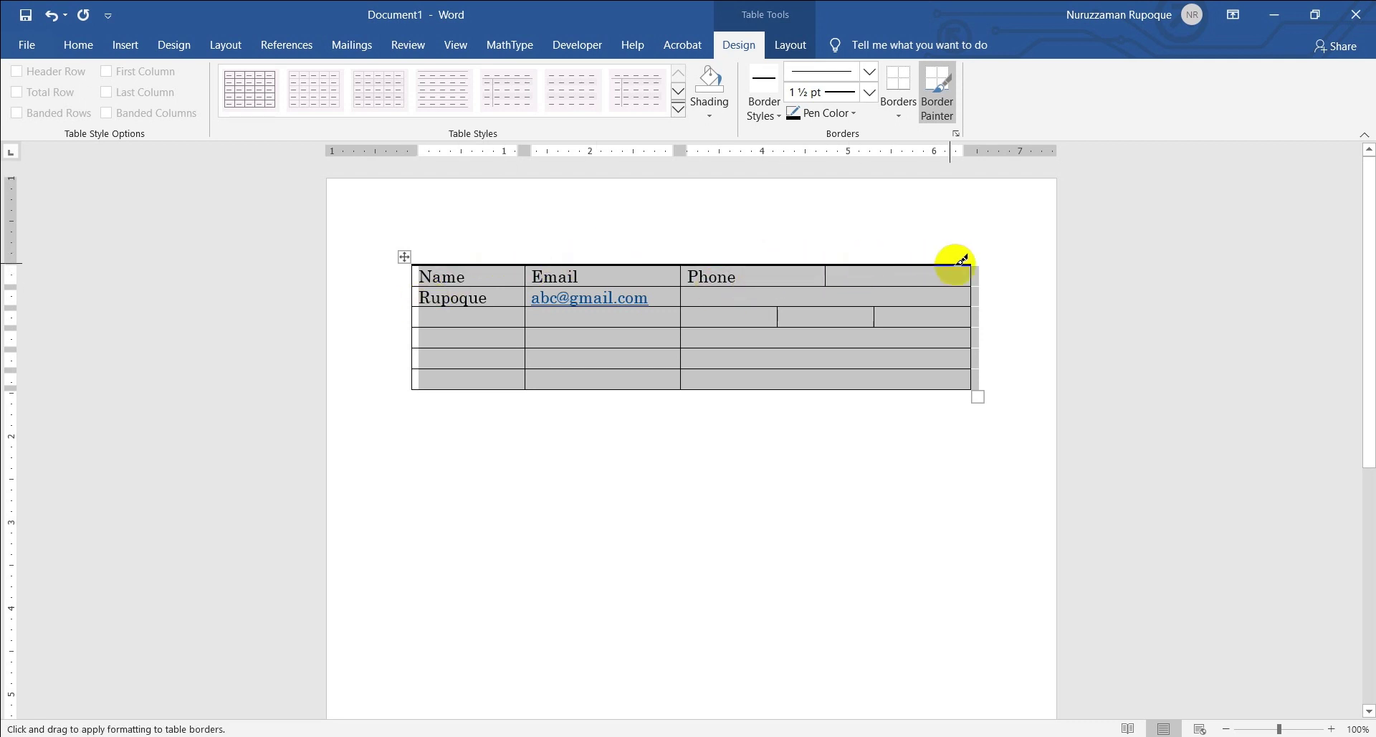
left_click(970, 297)
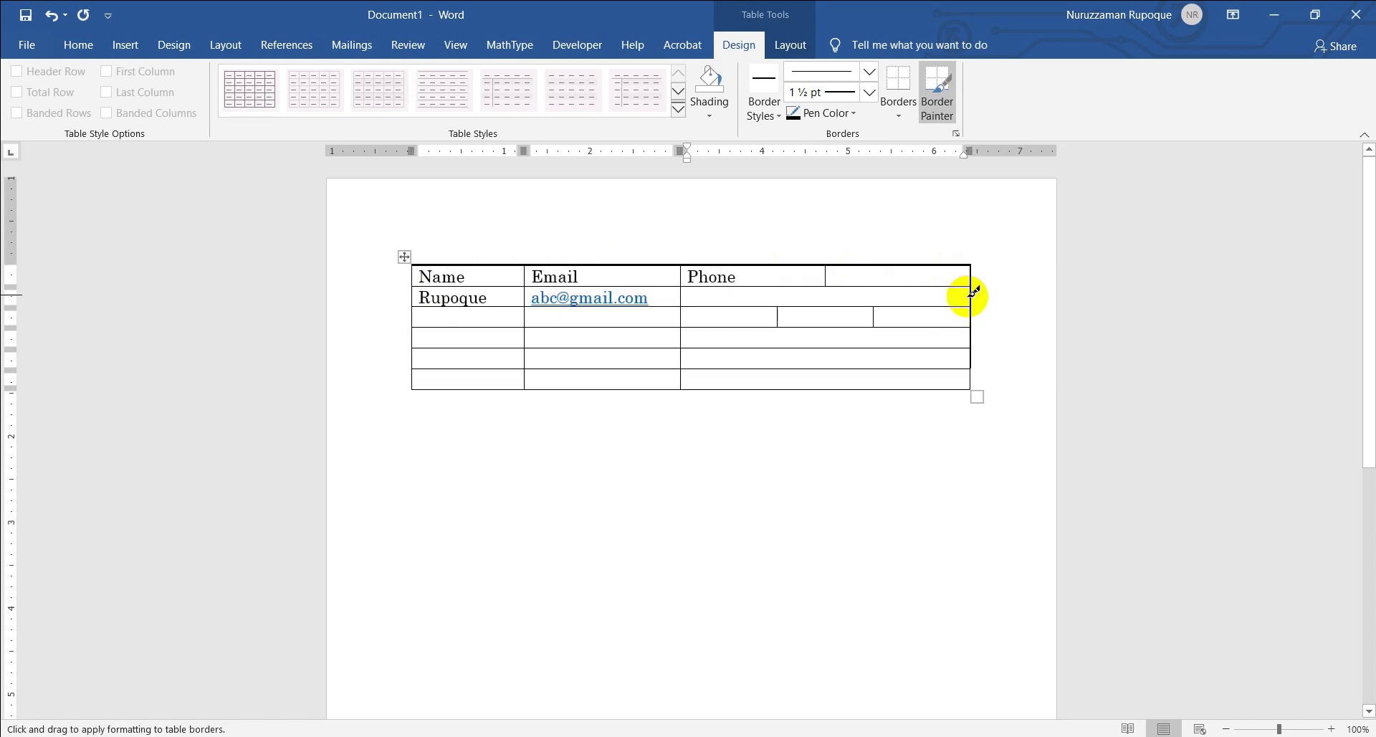
left_click_drag(971, 289, 972, 376)
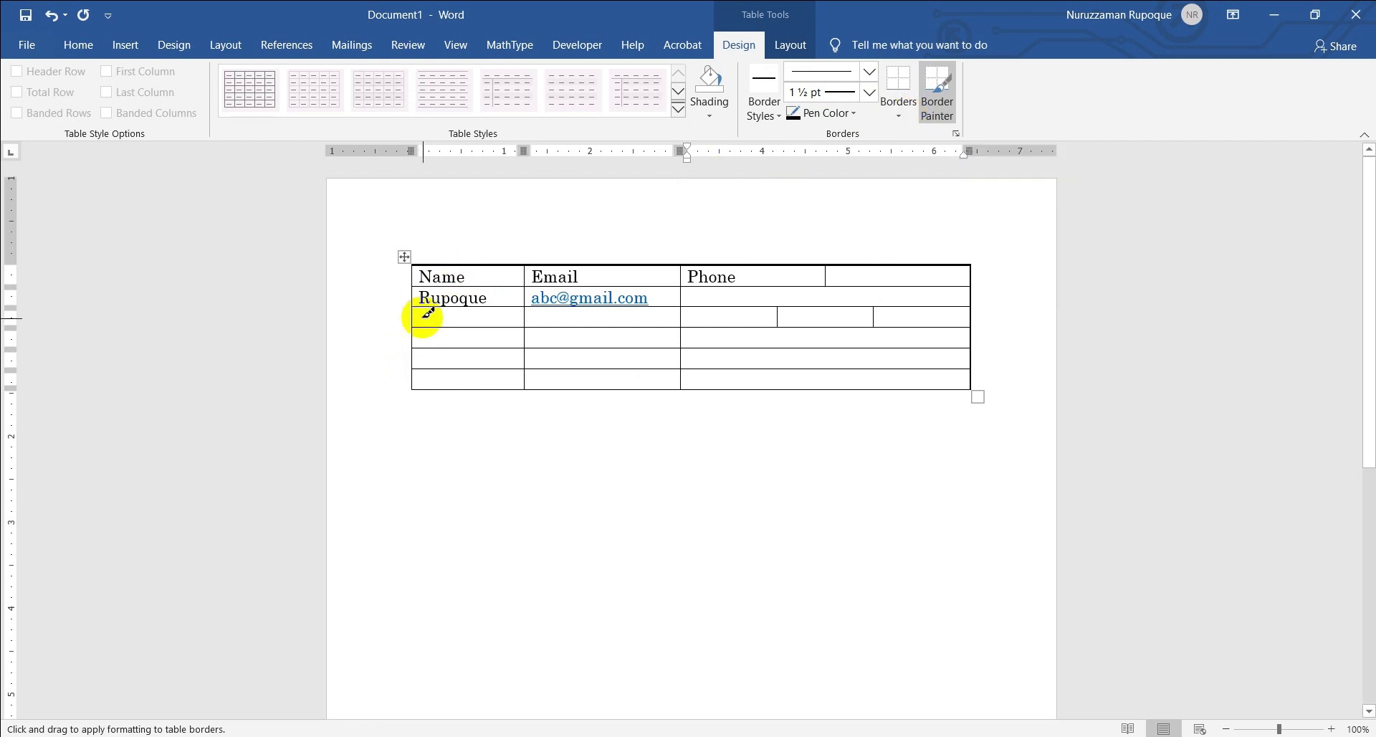
key("Escape")
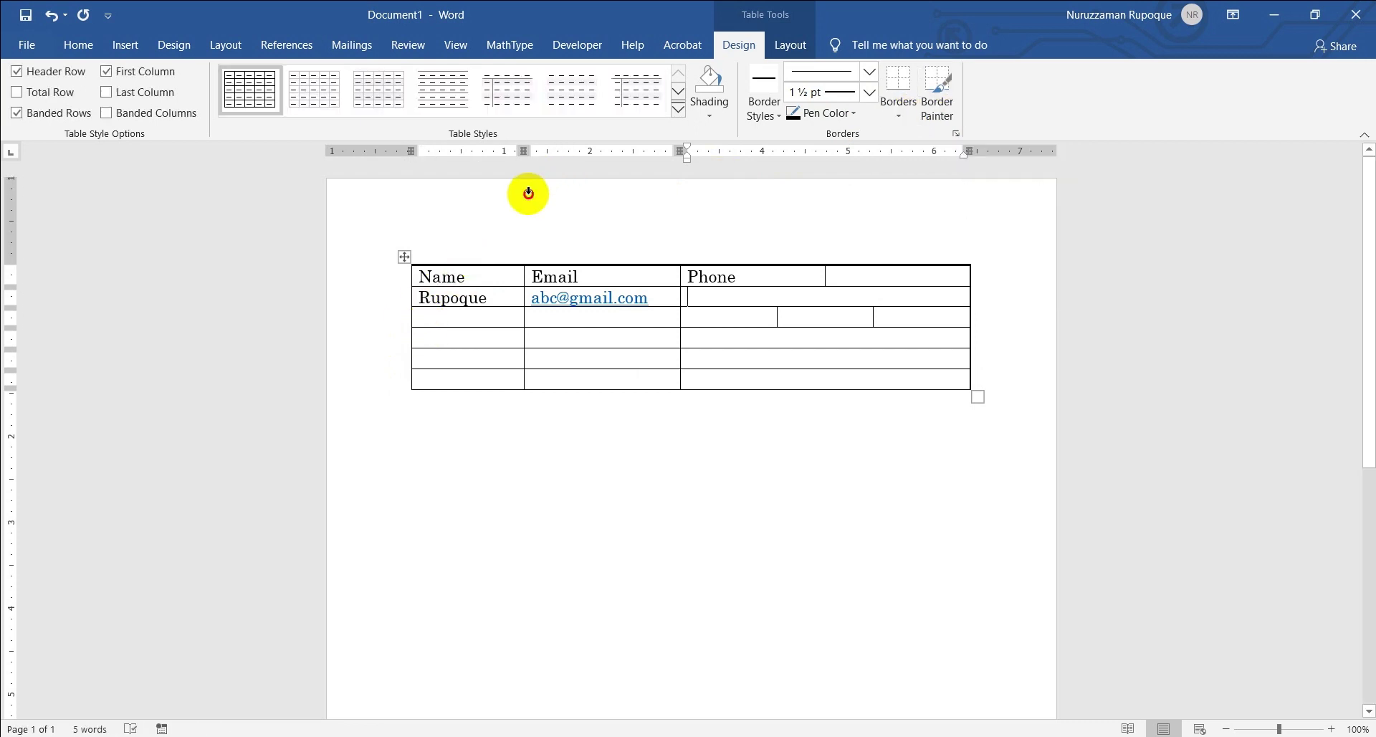
double_click(502, 215)
double_click(477, 315)
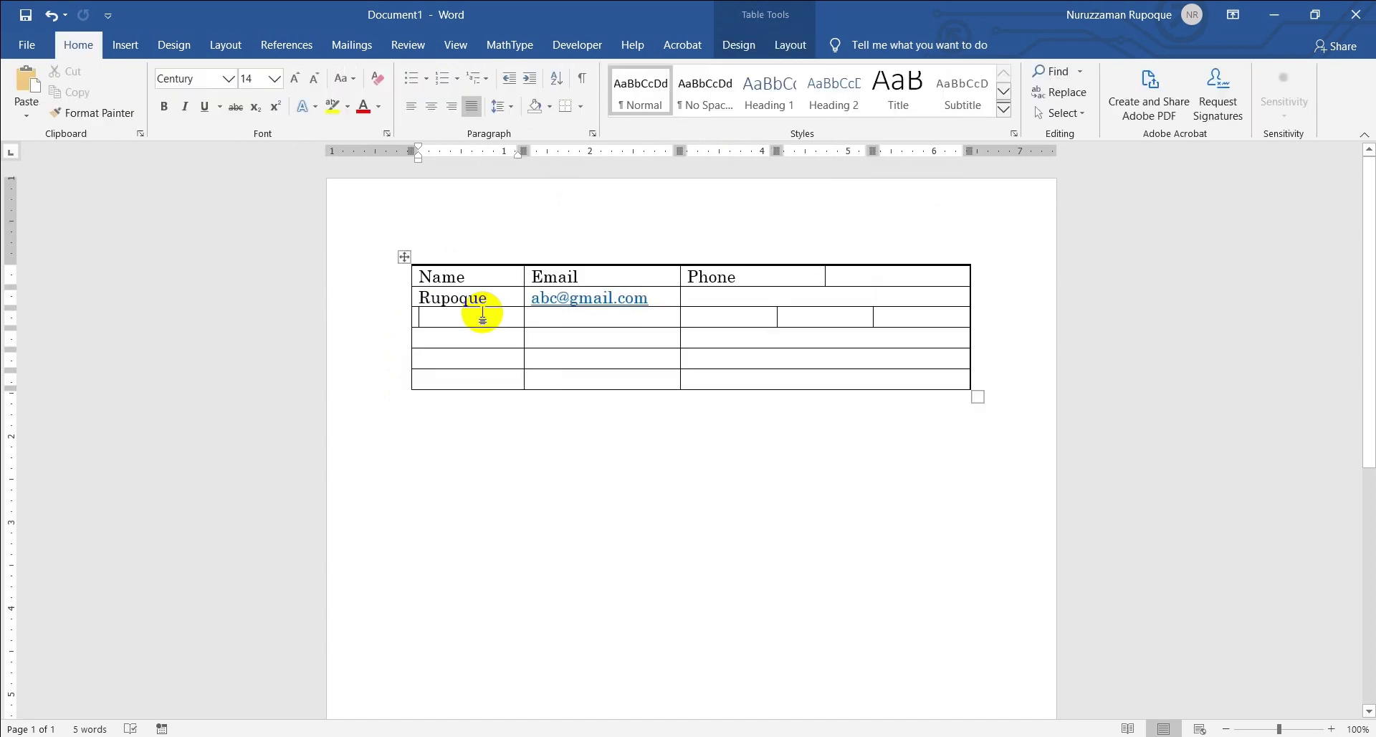
left_click(402, 253)
double_click(402, 253)
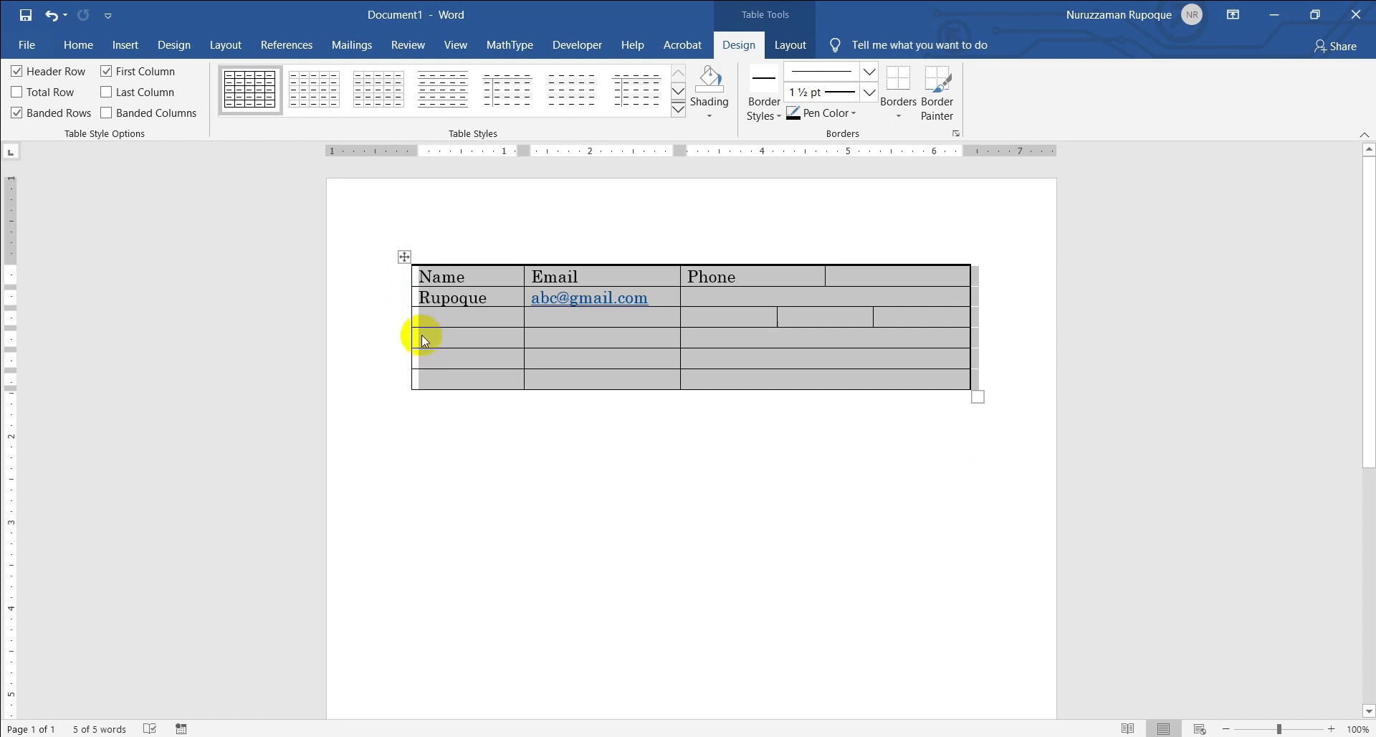
left_click(420, 278)
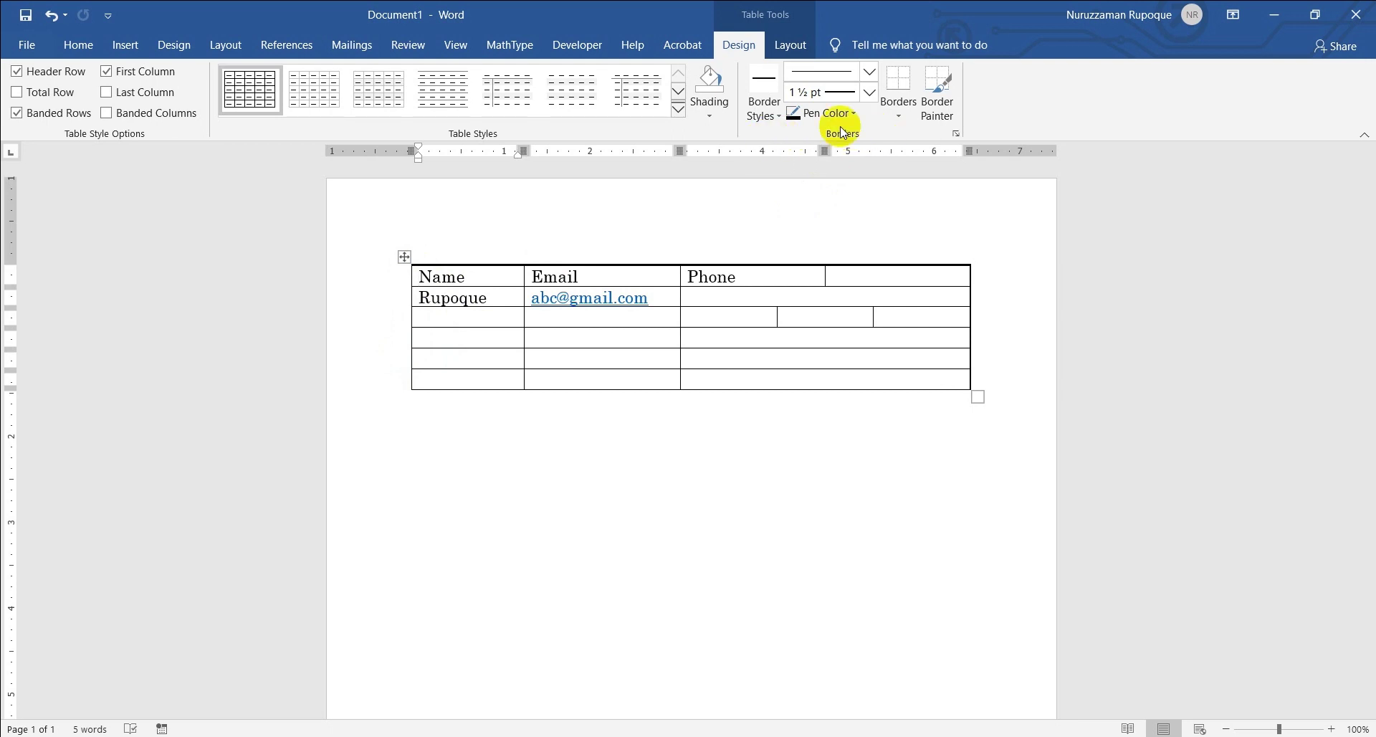
left_click(903, 116)
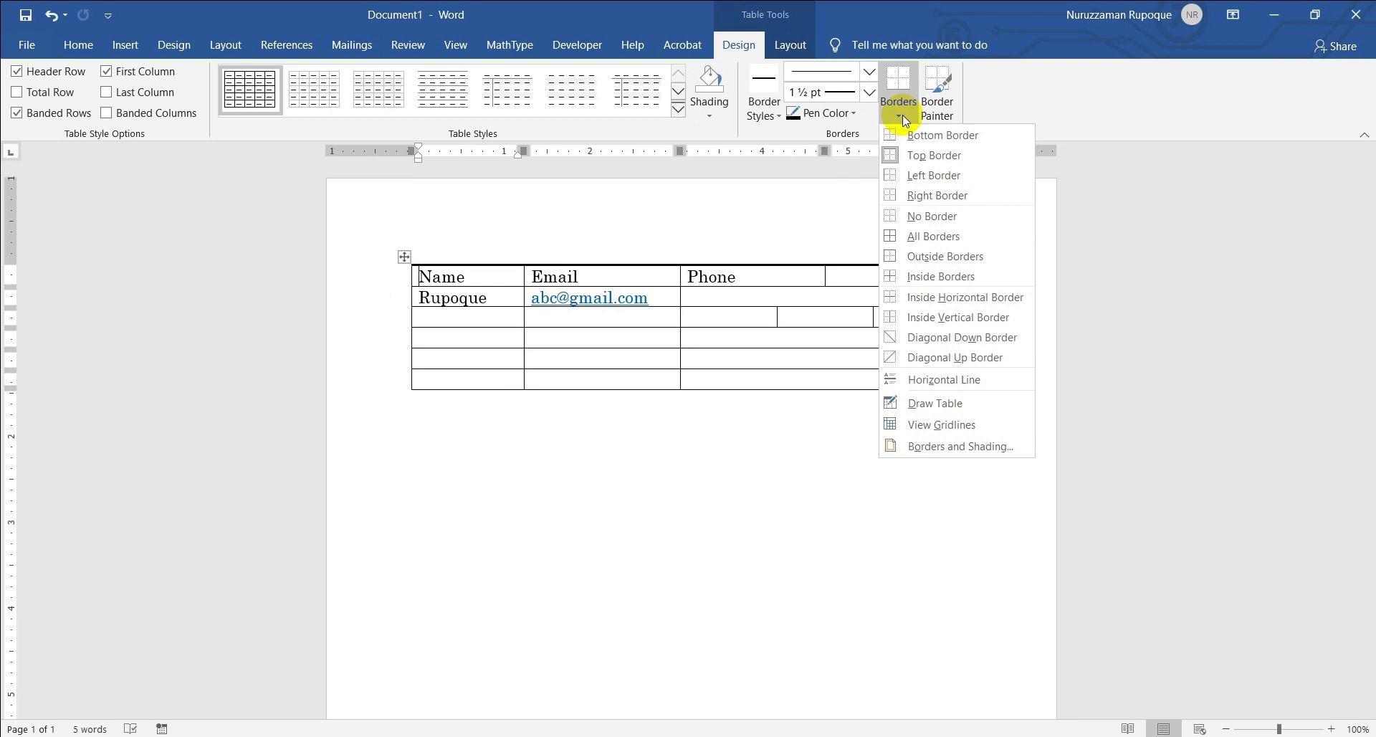
Remove the Name cell's left border and the last header cell's right border via Borders.
left_click(932, 173)
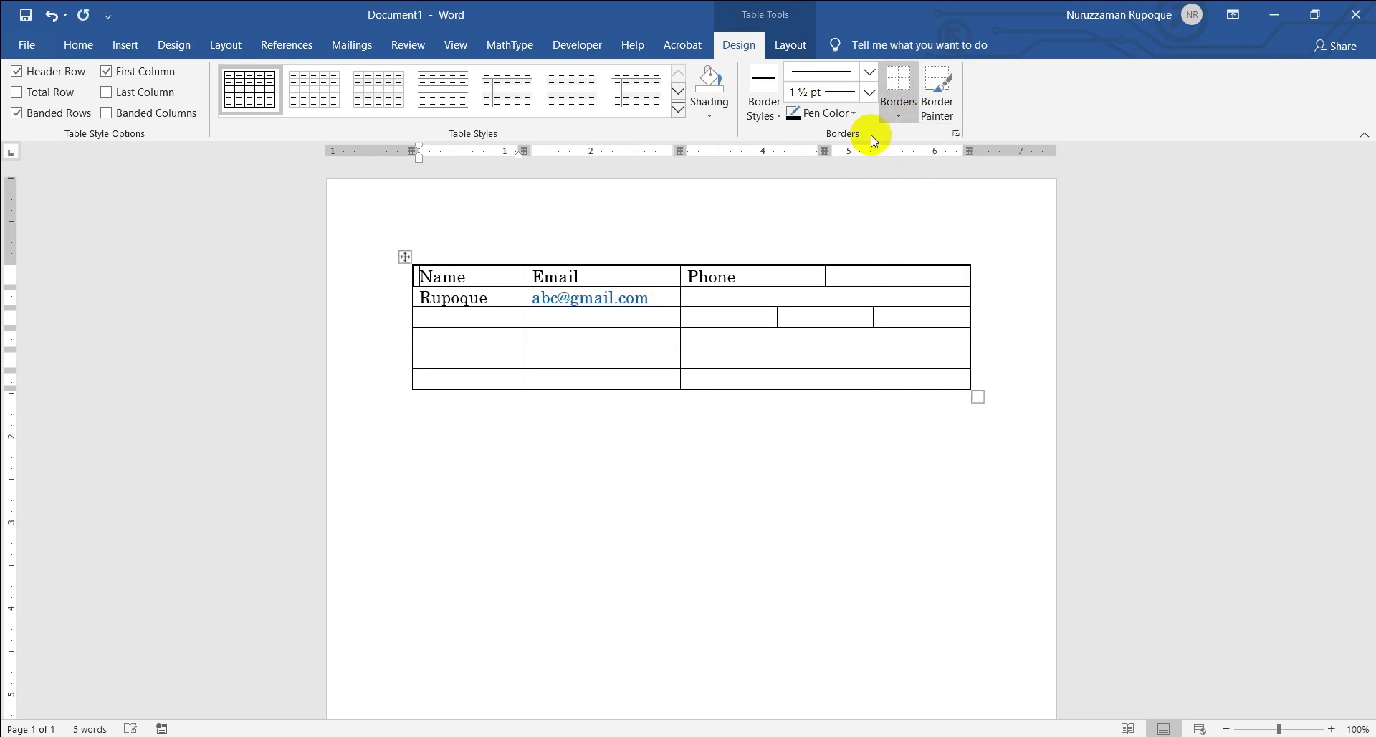
left_click(898, 111)
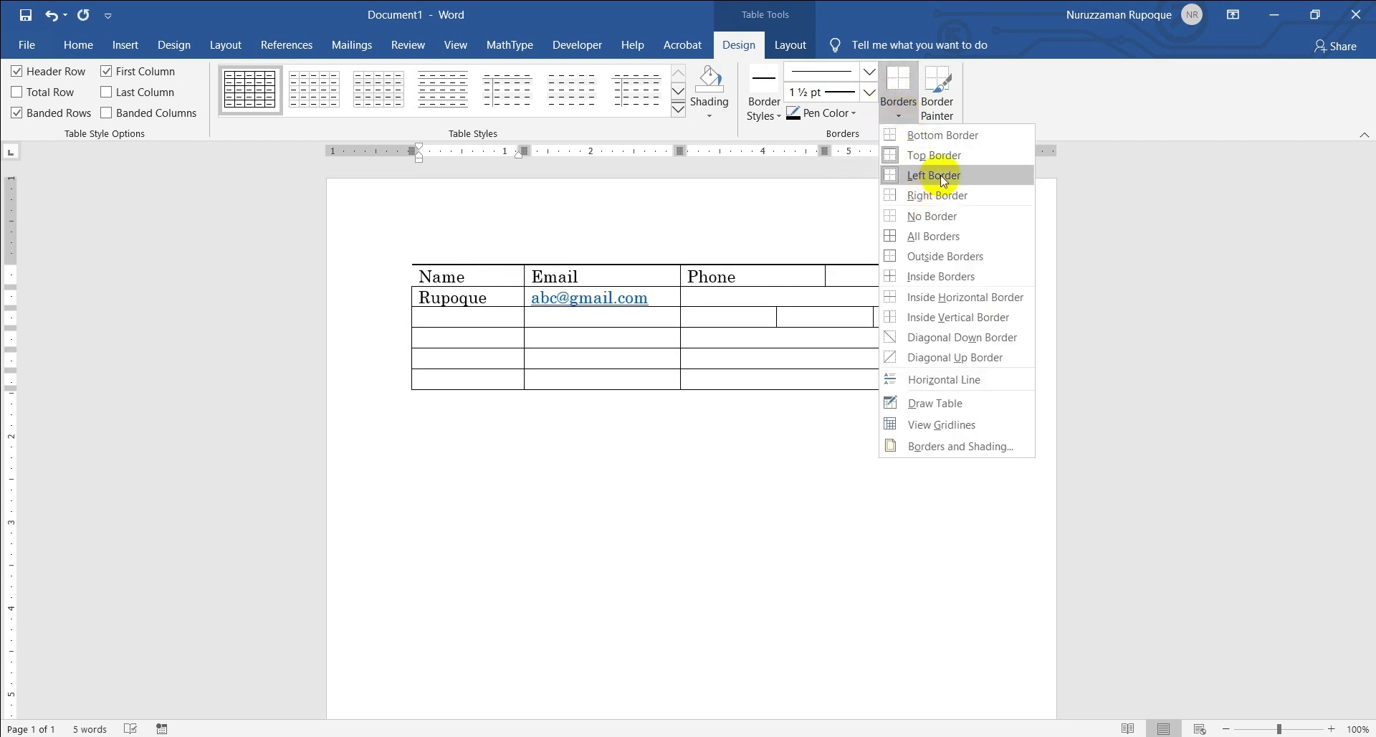
left_click(941, 176)
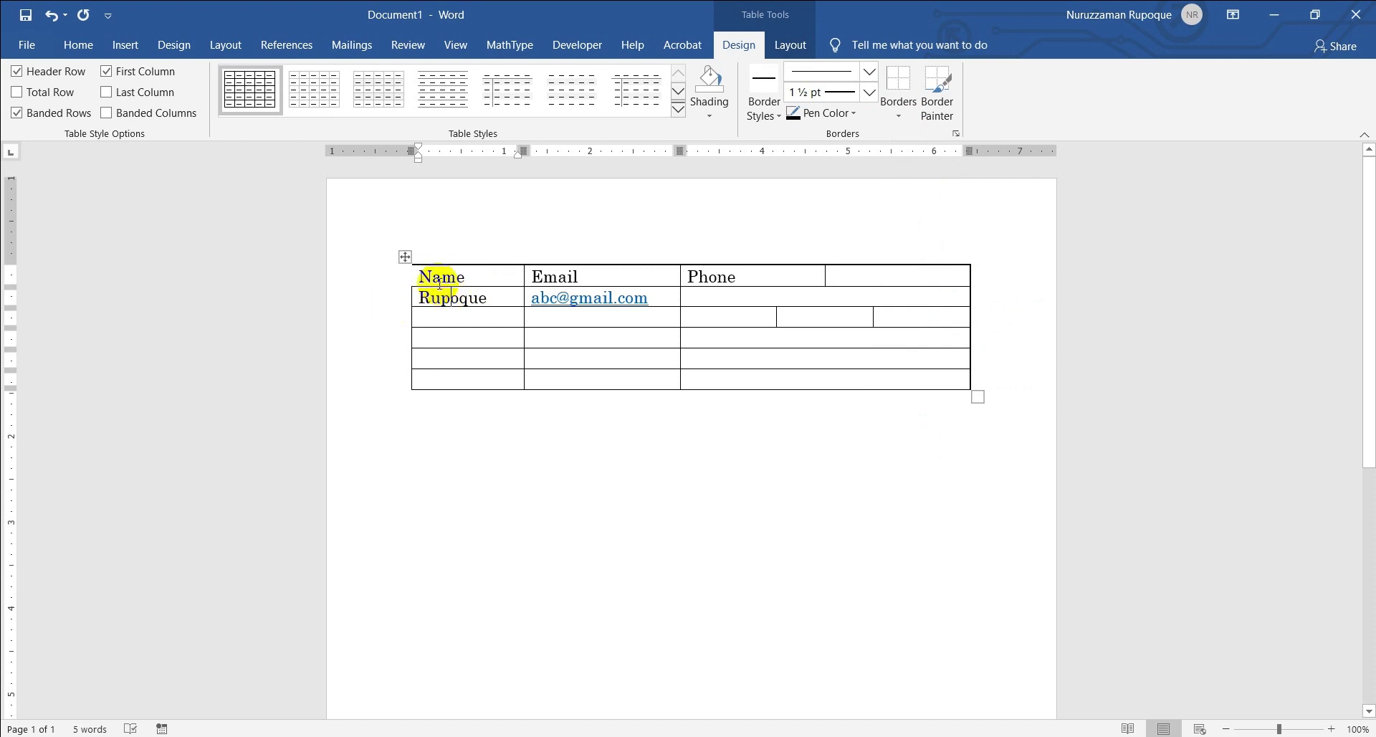
left_click(944, 279)
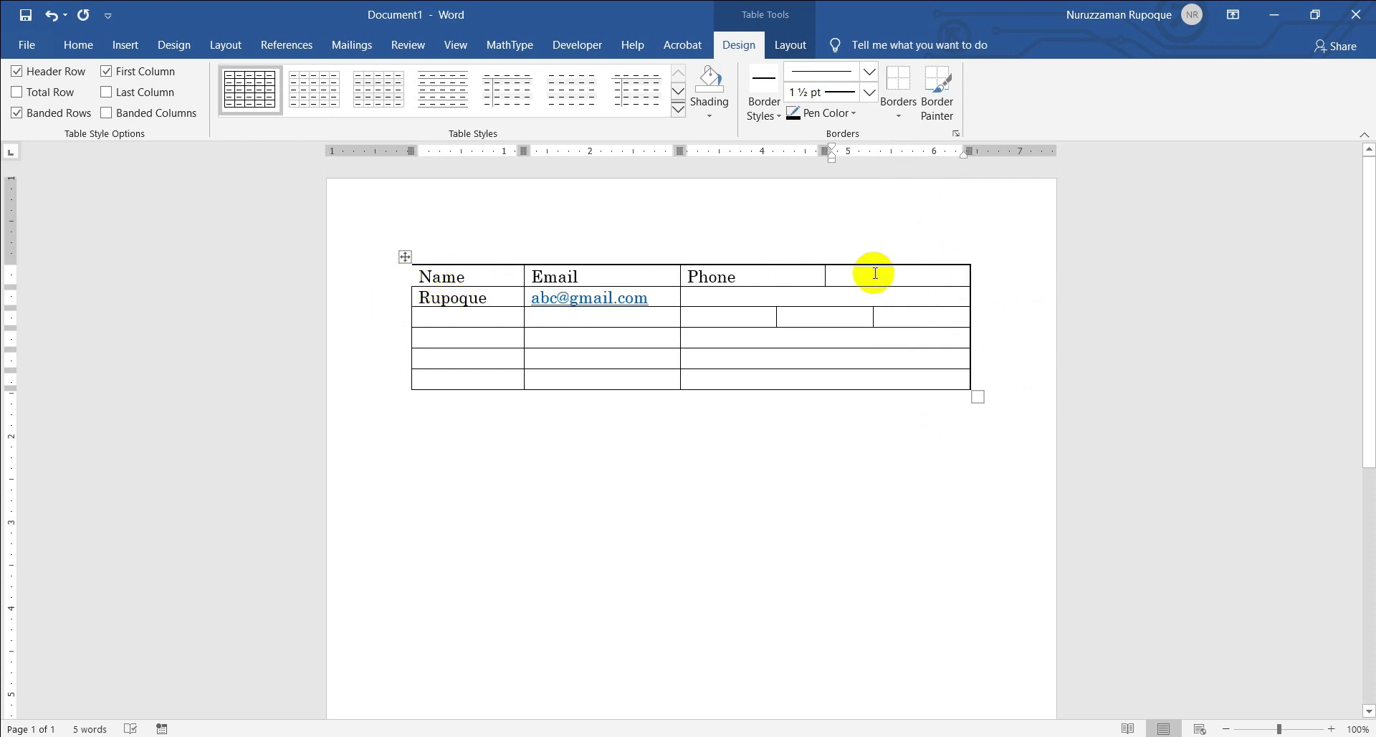
left_click(904, 119)
left_click(953, 195)
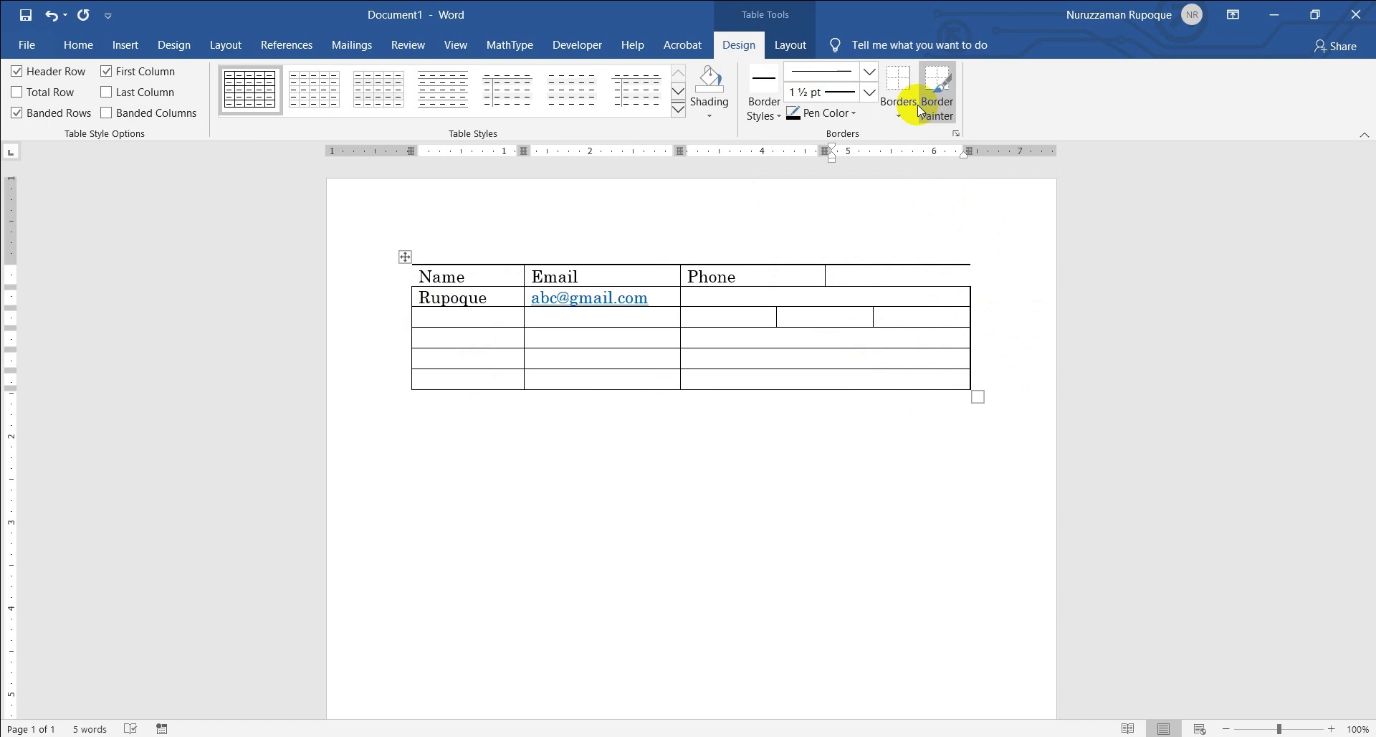
Place the cursor in row 4's first cell and bring up the Borders list.
left_click(423, 341)
left_click(413, 339)
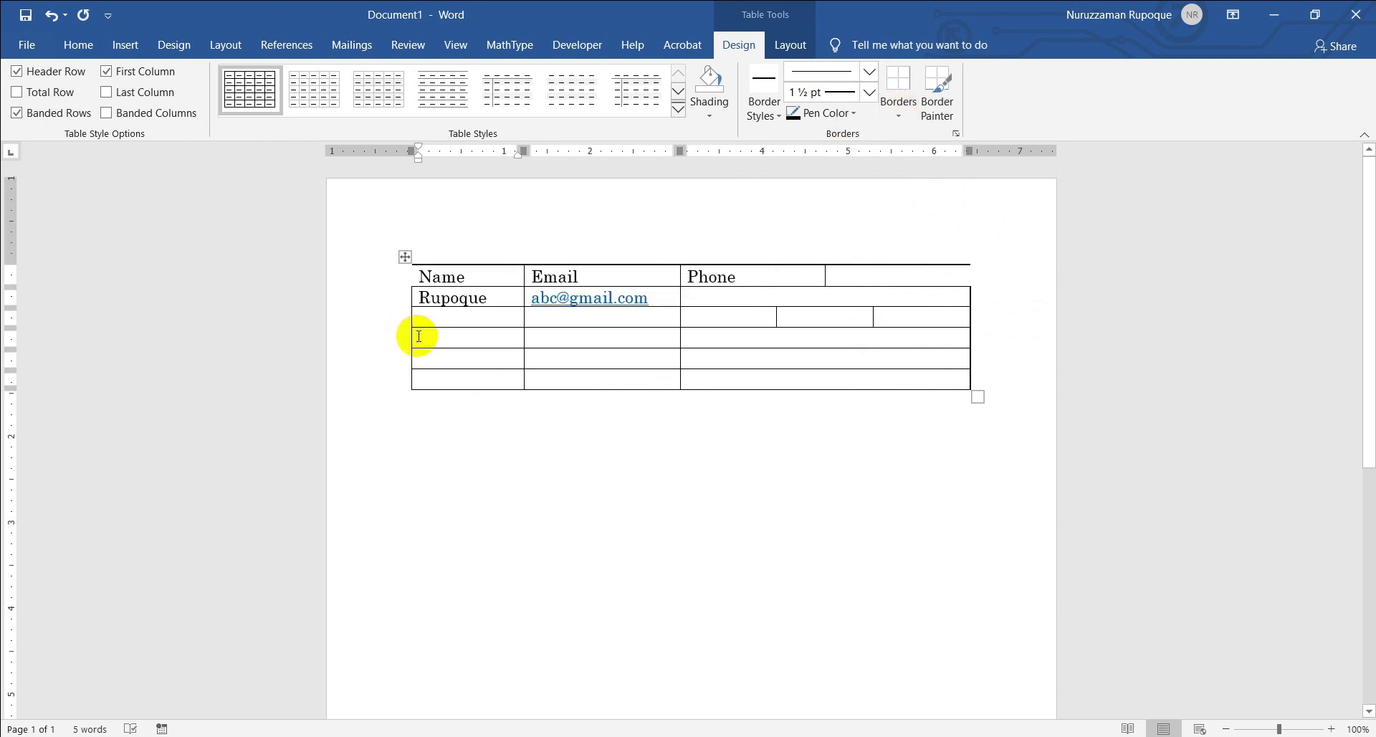
mouse_move(406, 342)
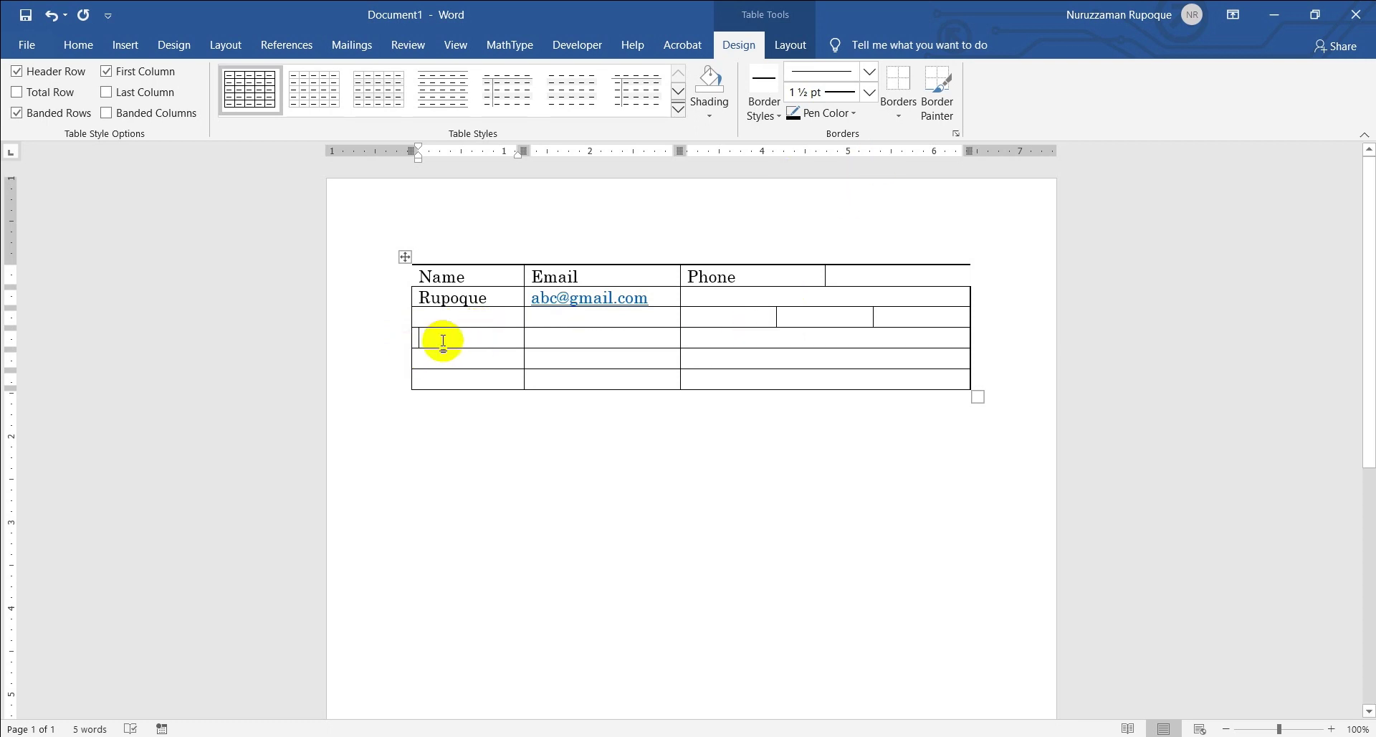
left_click(909, 106)
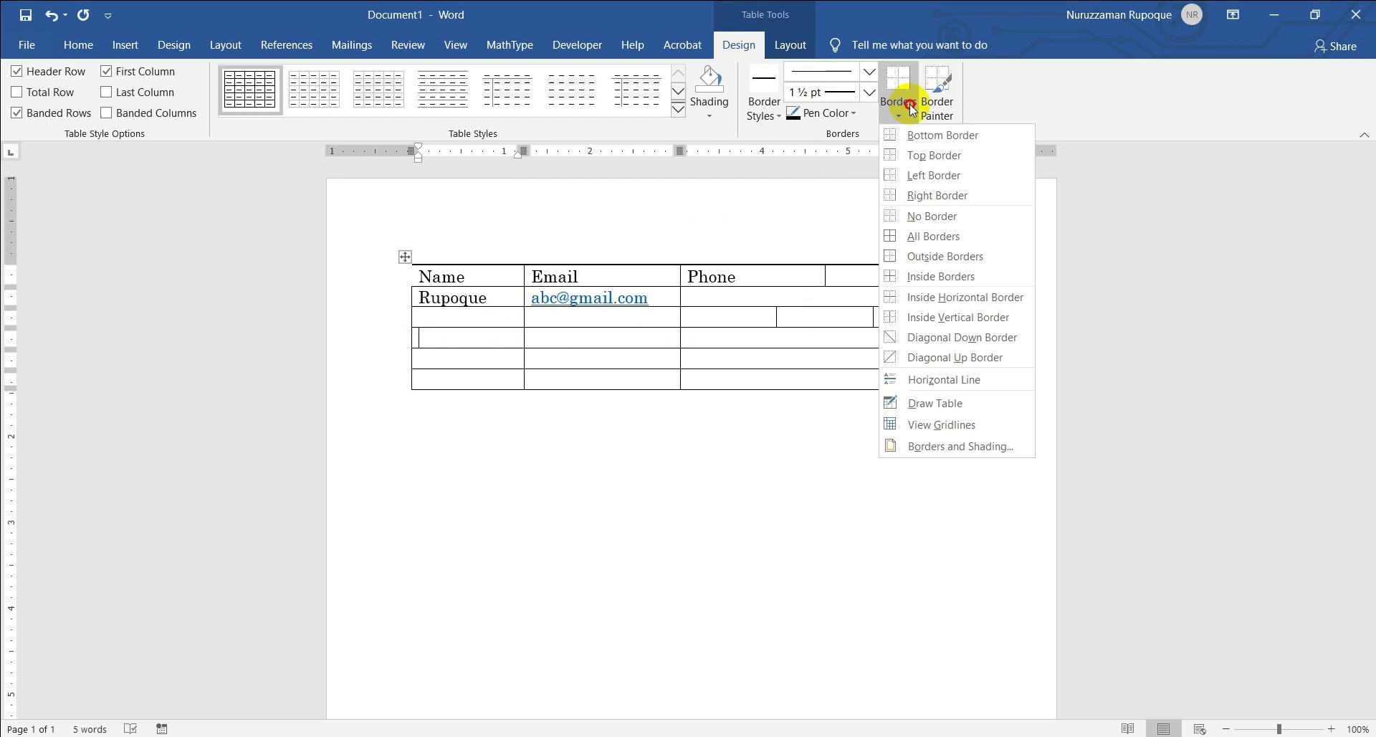
Remove the left border from the first cell of row 4 using Borders > Left Border.
left_click(933, 176)
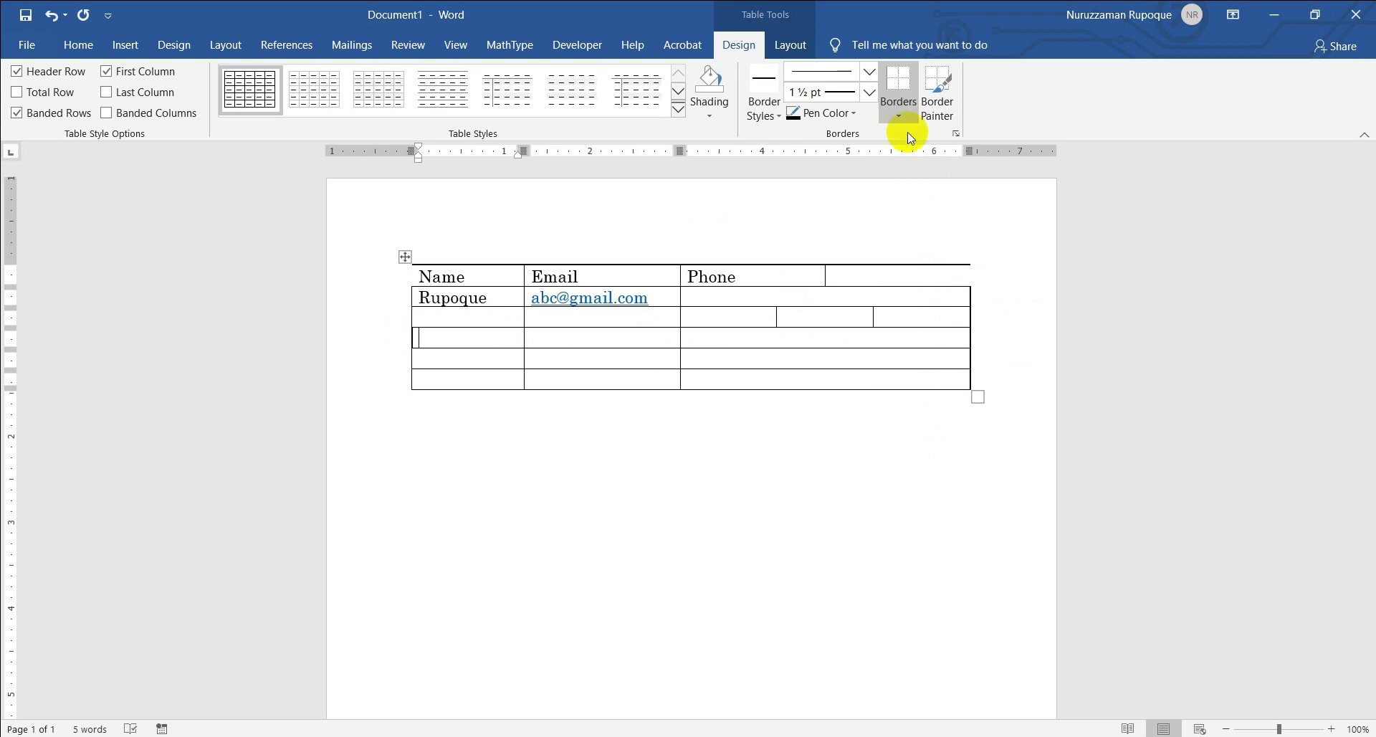
left_click(901, 112)
left_click(922, 175)
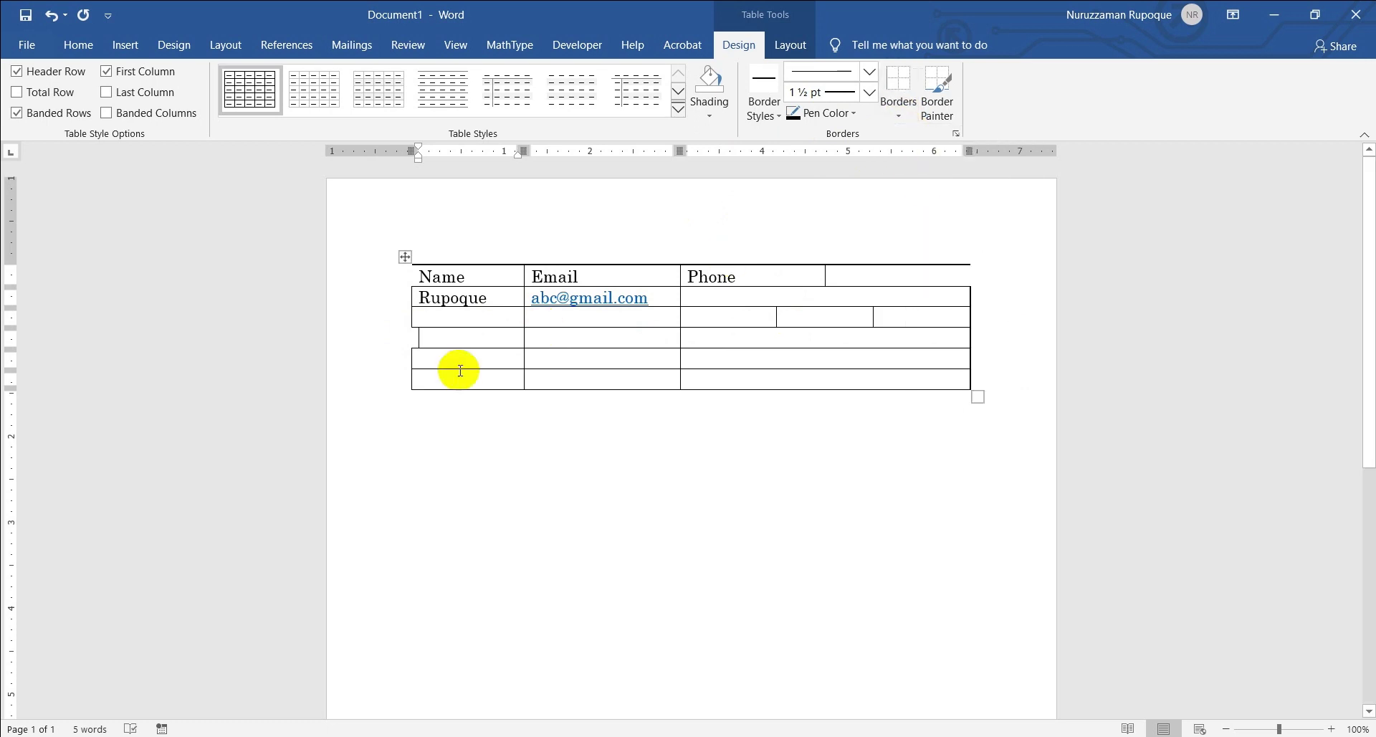
Remove the right border from the last cell of row 4 using Borders > Right Border.
left_click(955, 338)
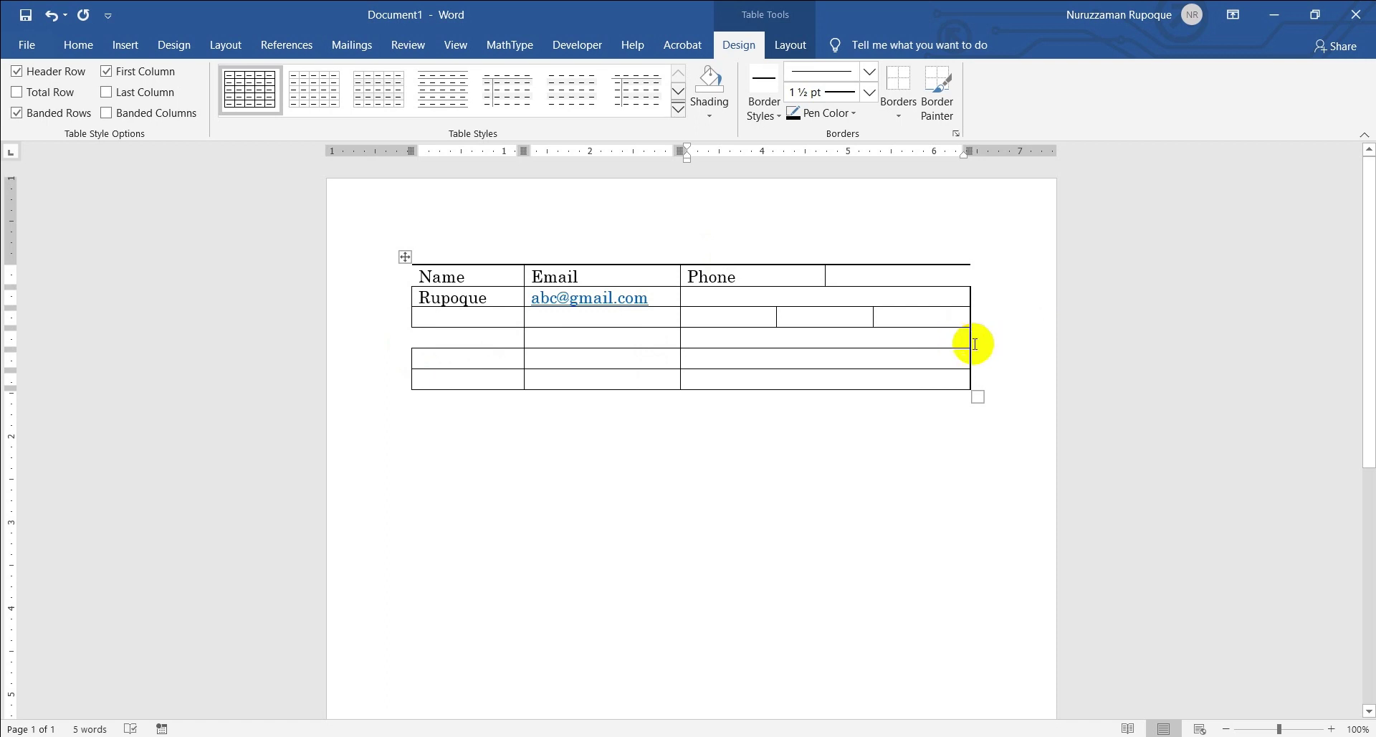
left_click(899, 105)
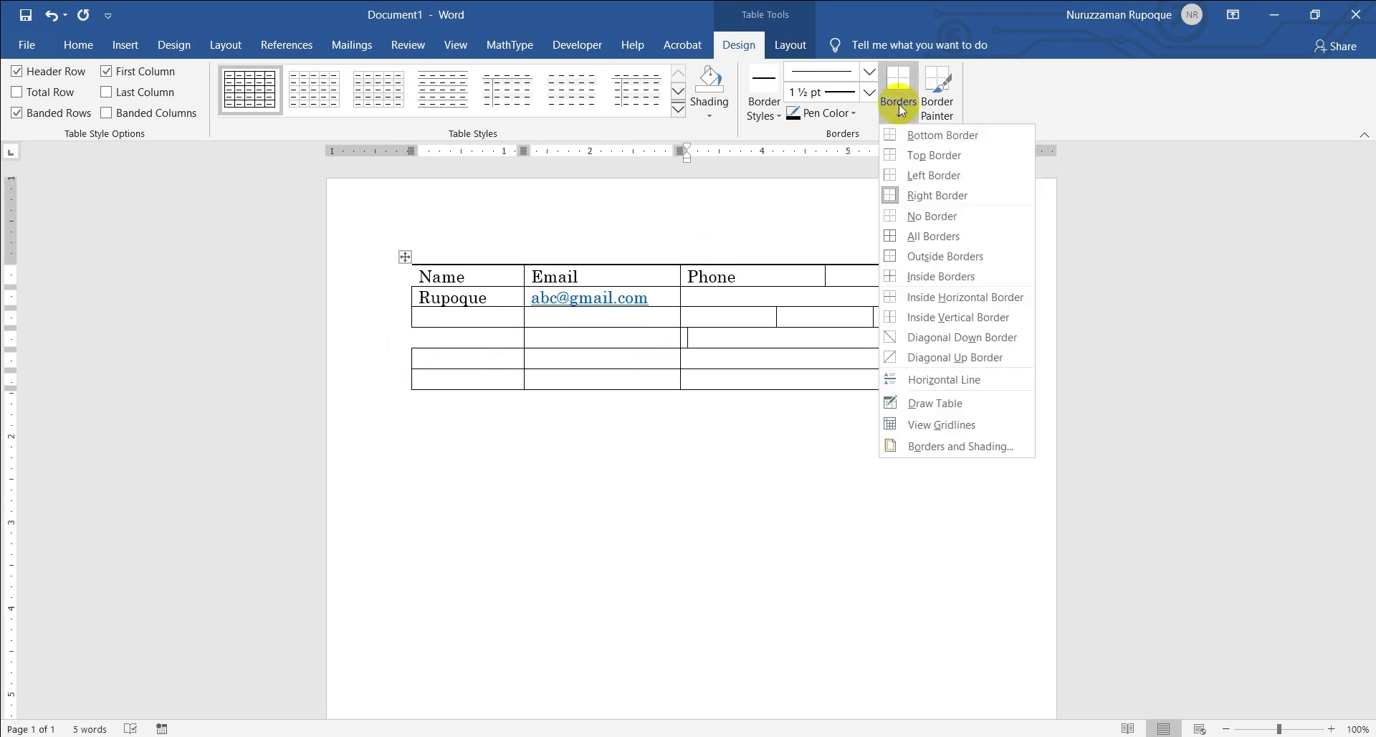
left_click(937, 197)
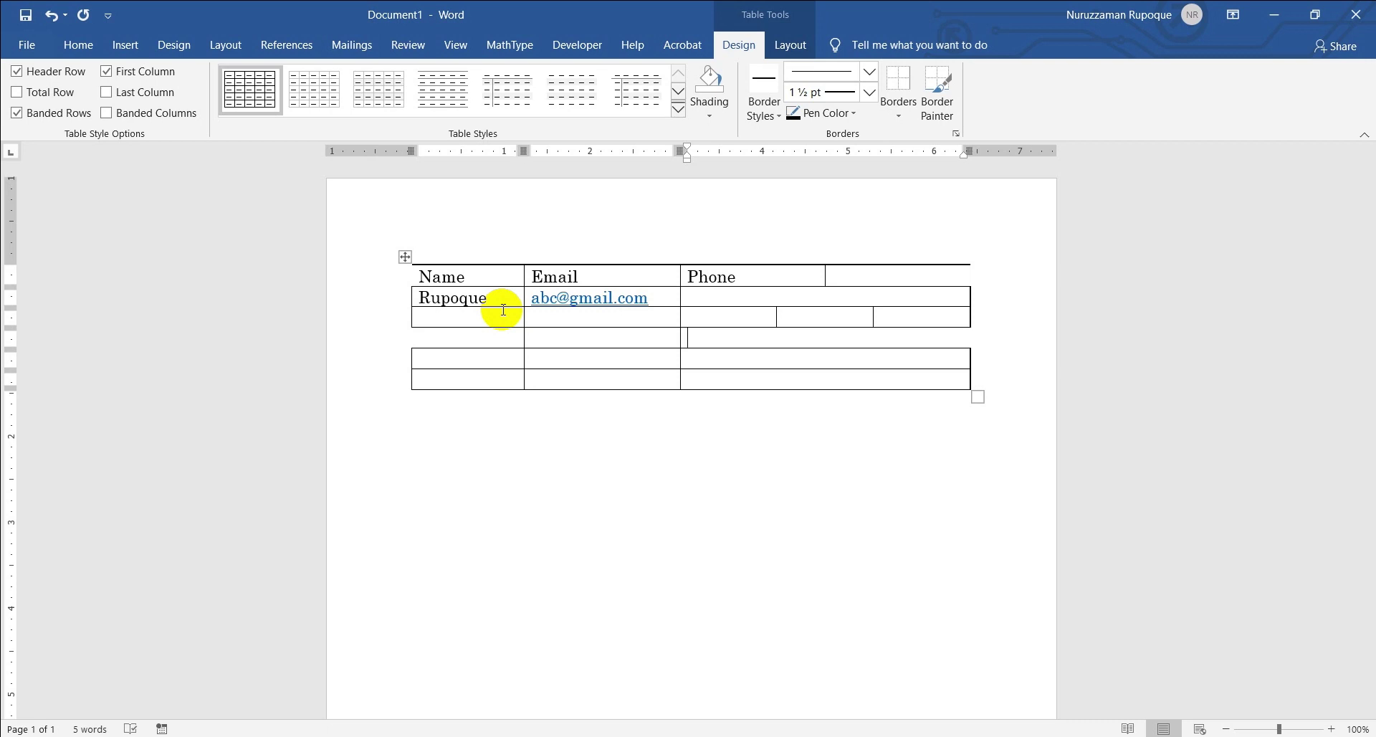
key("alt")
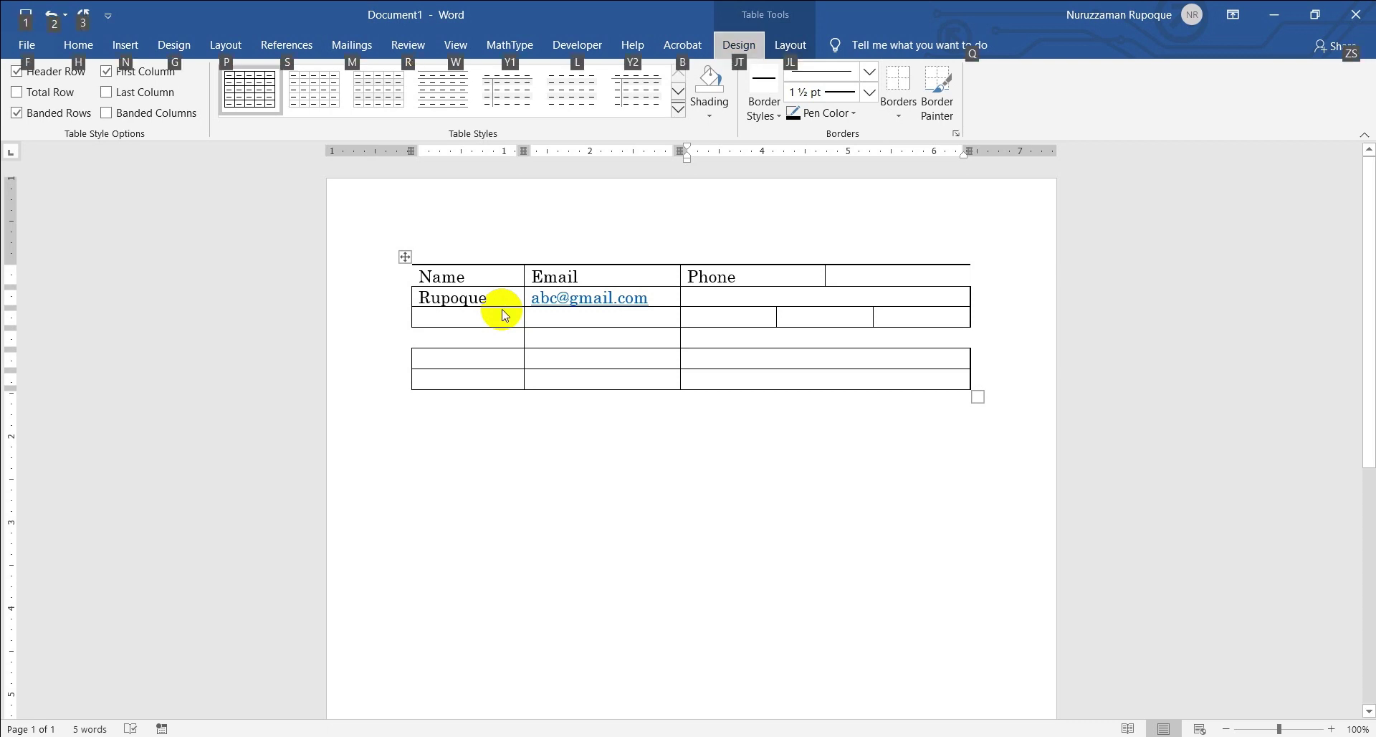